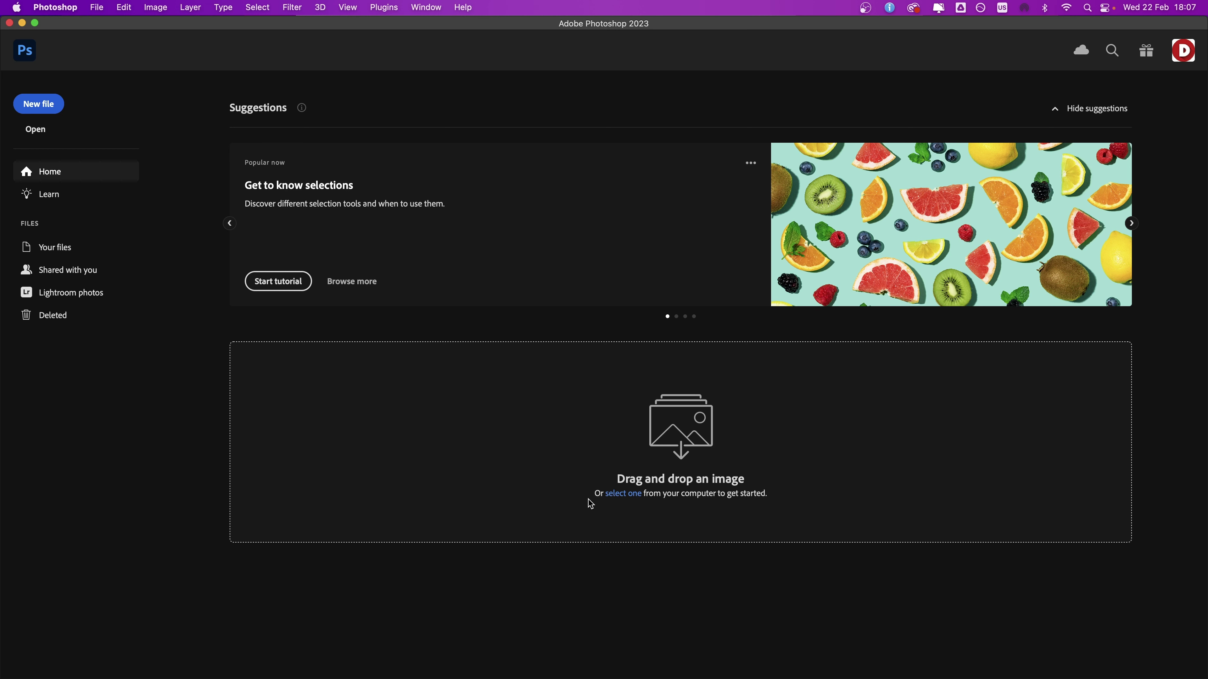
Try File > New, then open pexels-neosiam-4498792.jpg from Images and drag it in from Finder
click(97, 8)
click(109, 27)
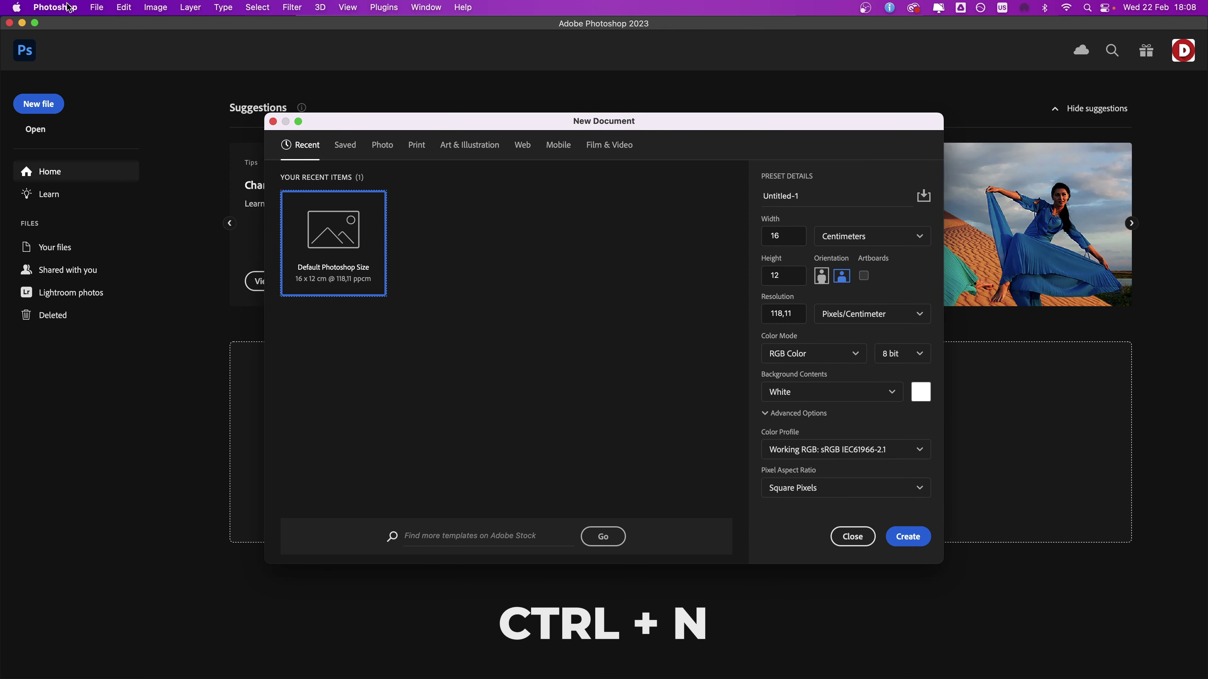
click(114, 36)
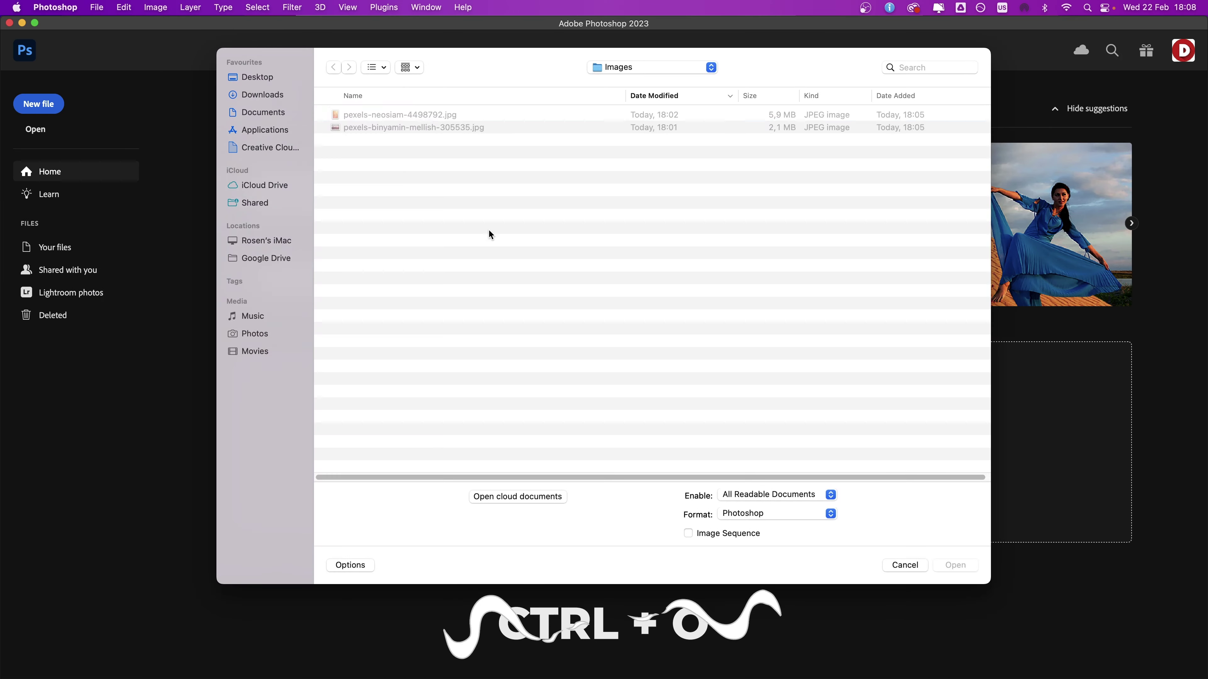
double_click(425, 114)
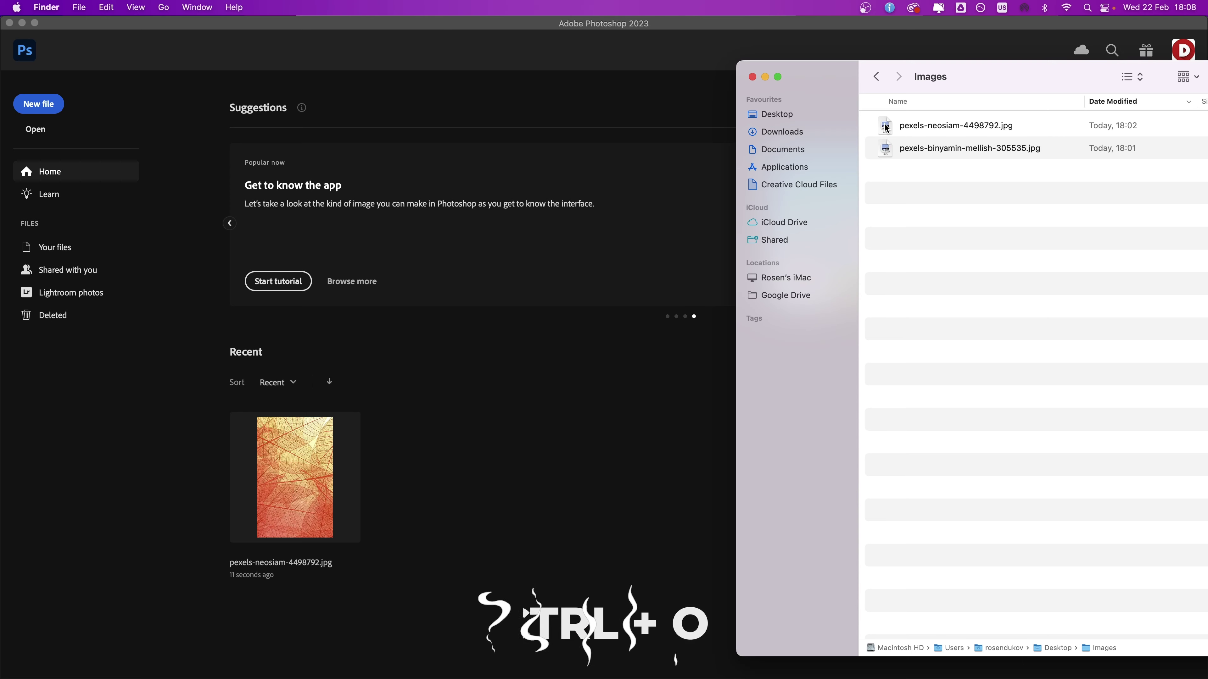
drag(906, 116, 542, 514)
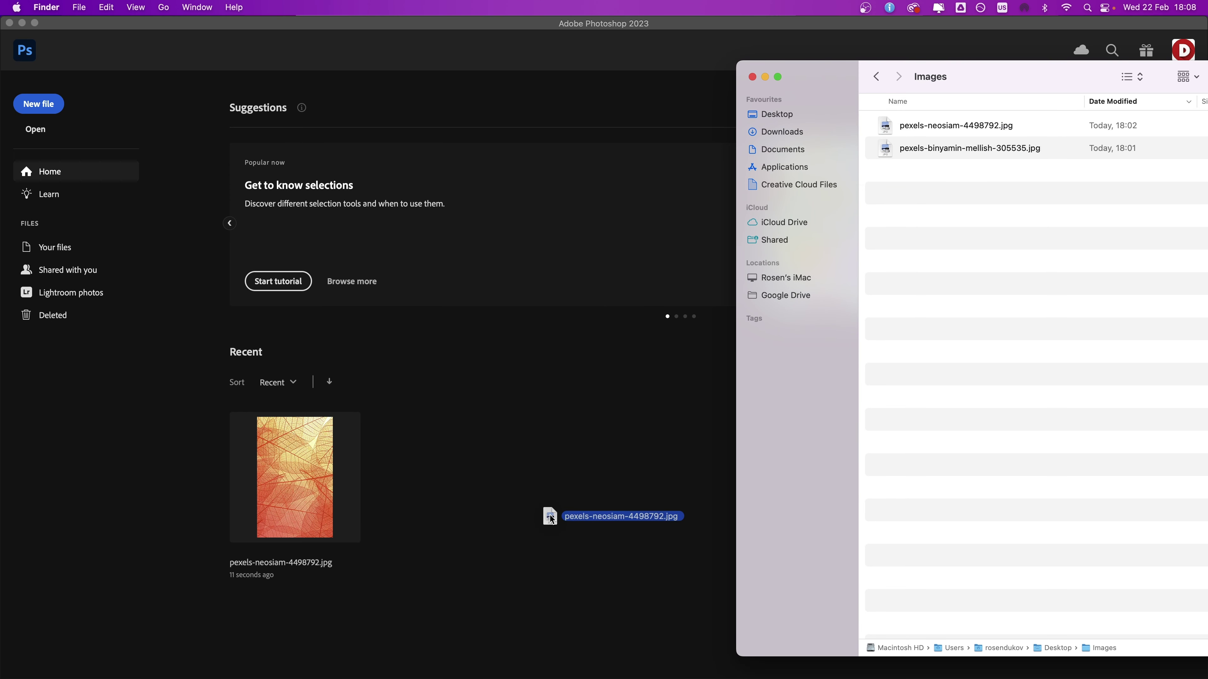
Enter width 20, height 15 cm, resolution 300 px/cm, transparent background, and create the document
text(20)
key(Tab)
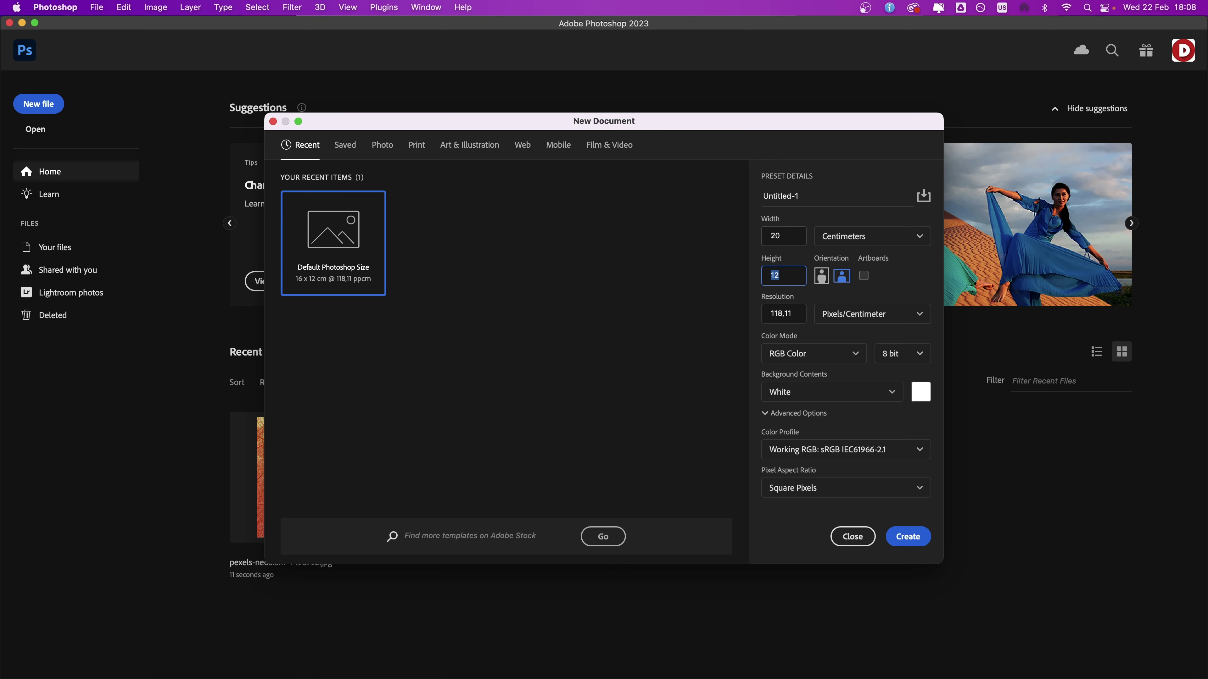
key(Tab)
text(300)
click(833, 392)
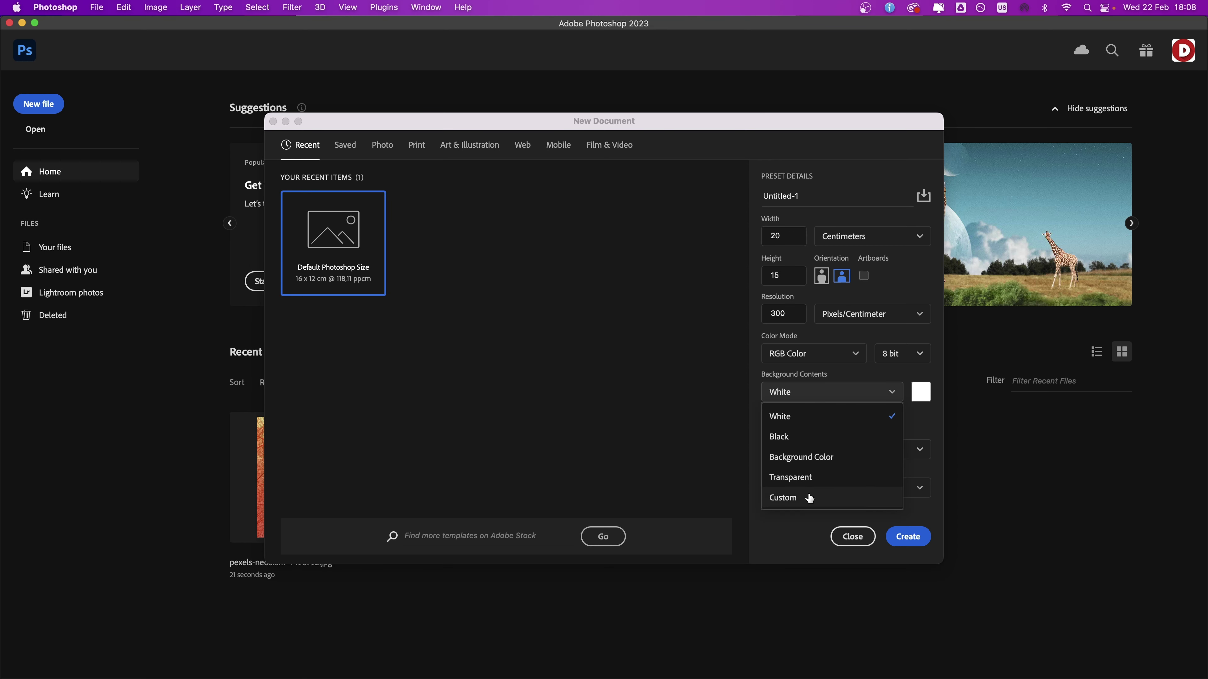
click(816, 477)
click(908, 537)
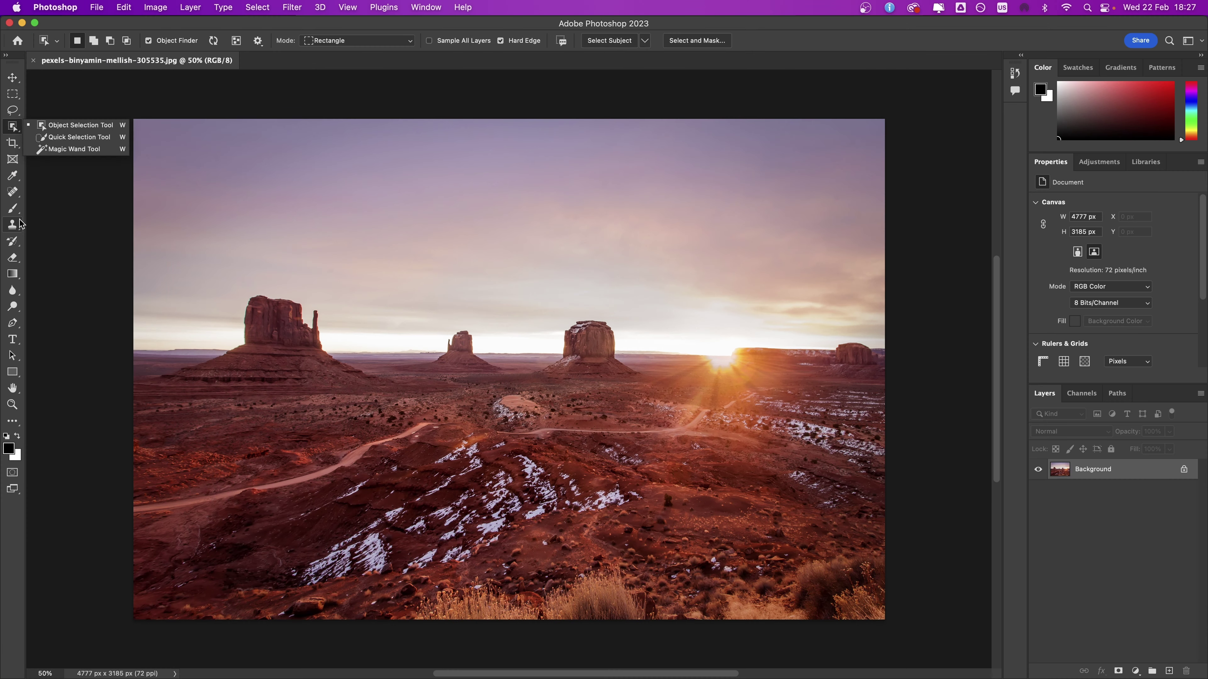
Tour the Brush tool, File menu and font family, style and size settings, then open the Move tool's status-bar info menu
click(22, 215)
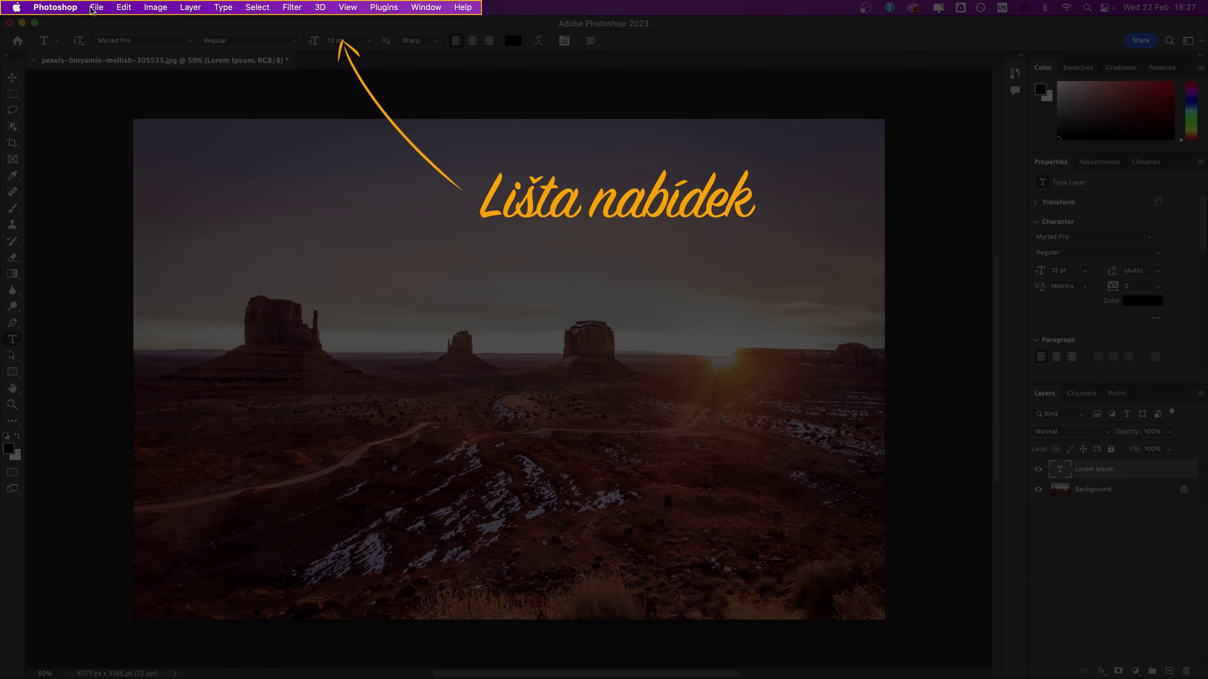
click(96, 7)
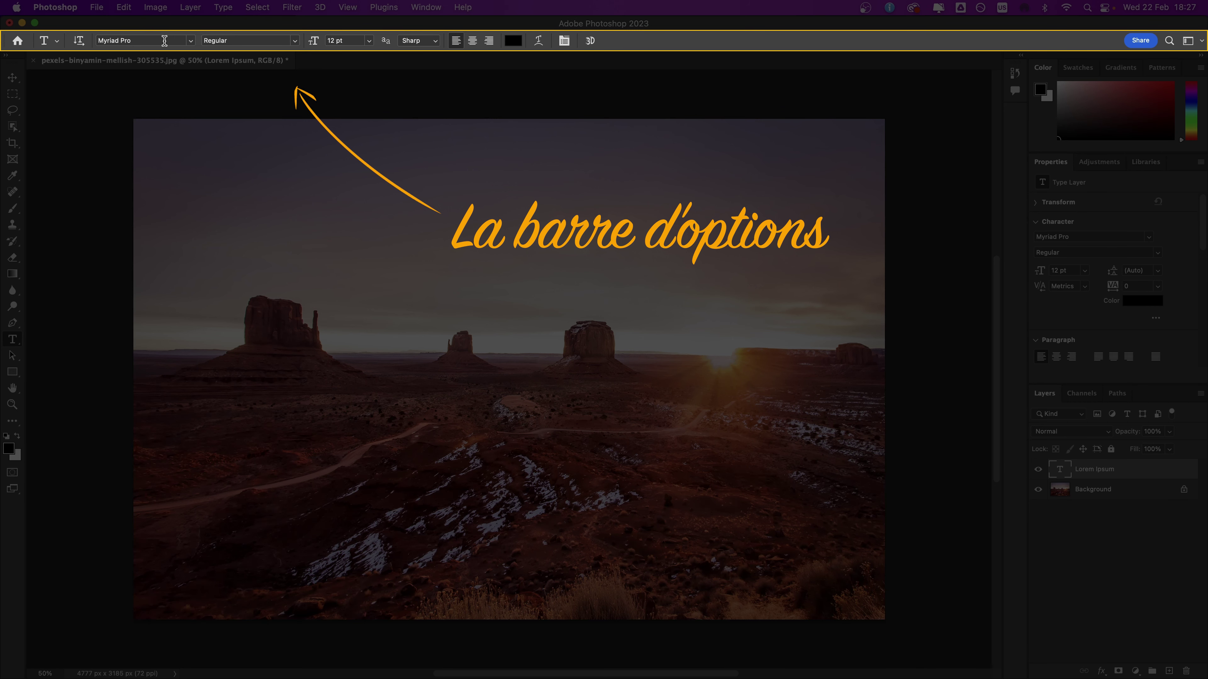
click(163, 40)
click(237, 40)
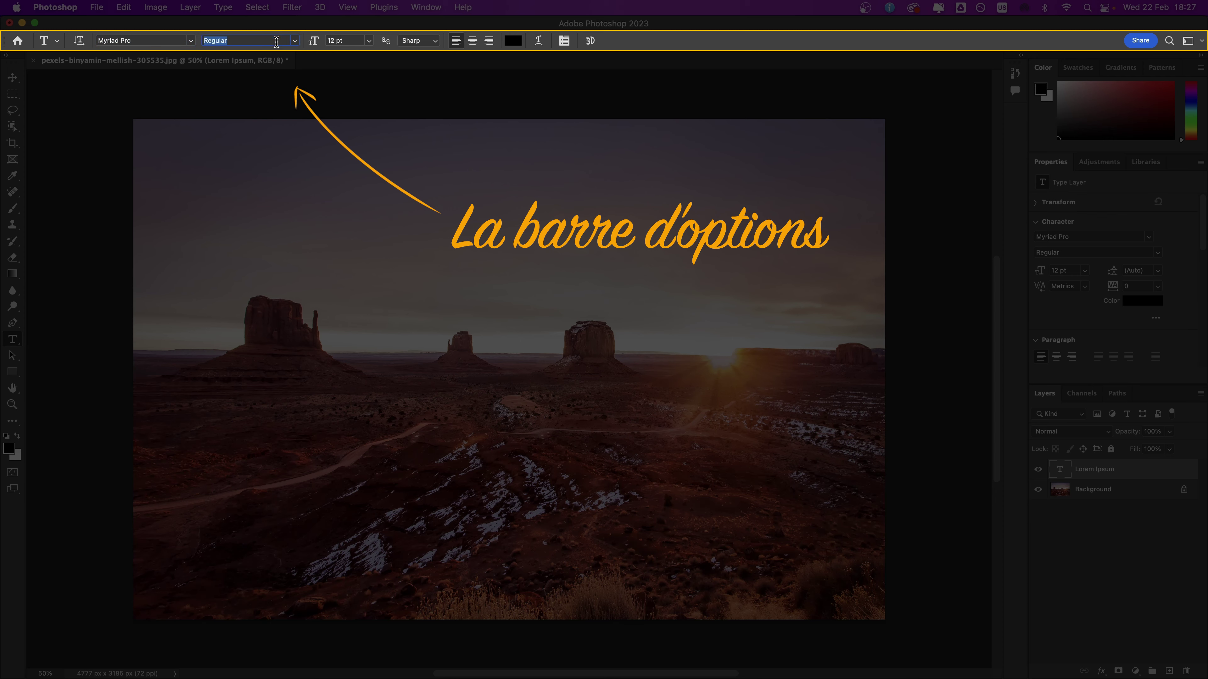
click(348, 41)
click(368, 41)
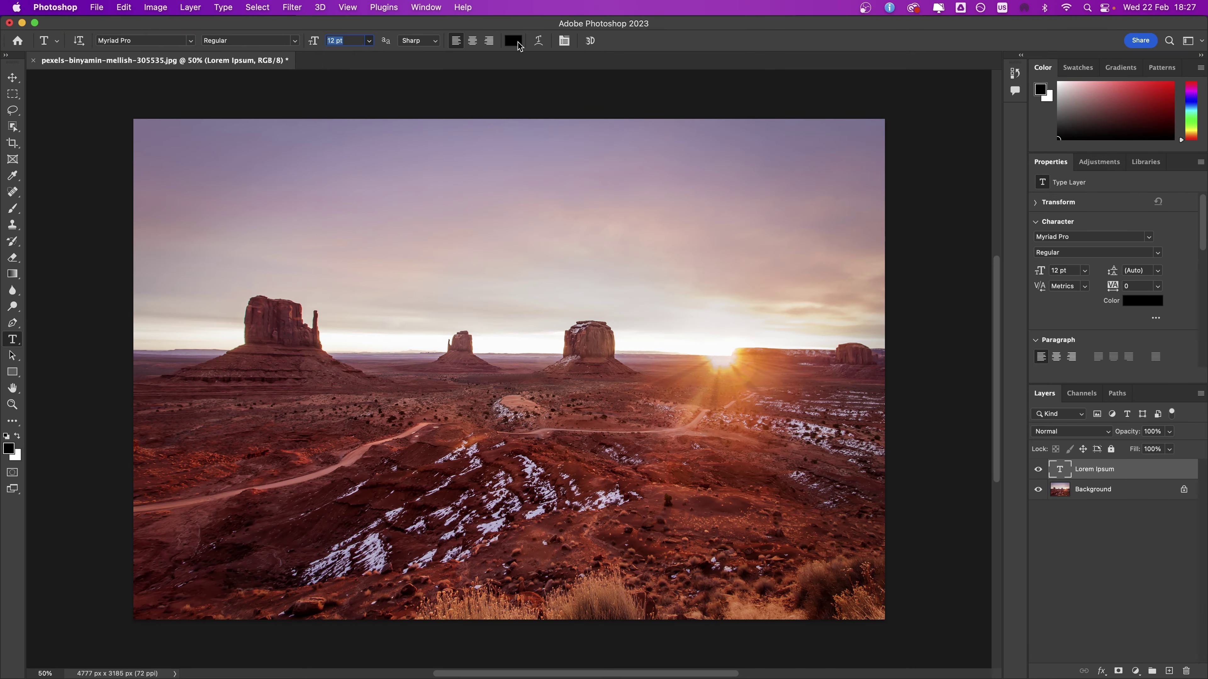
click(10, 80)
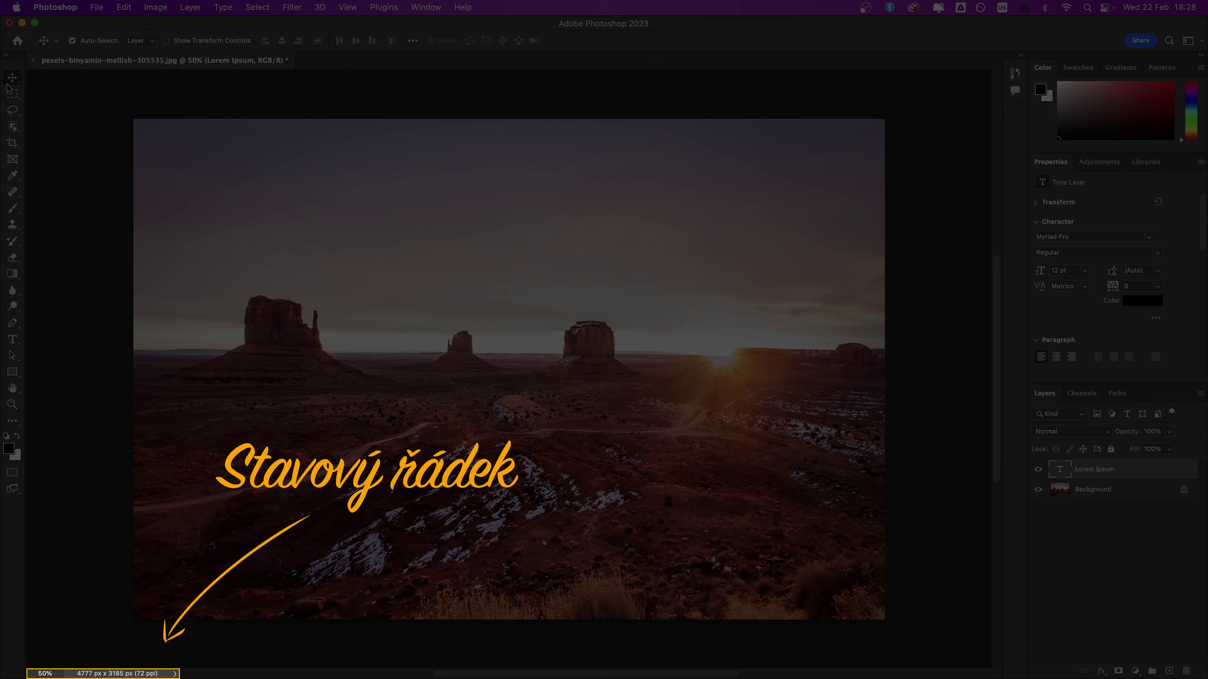
click(173, 674)
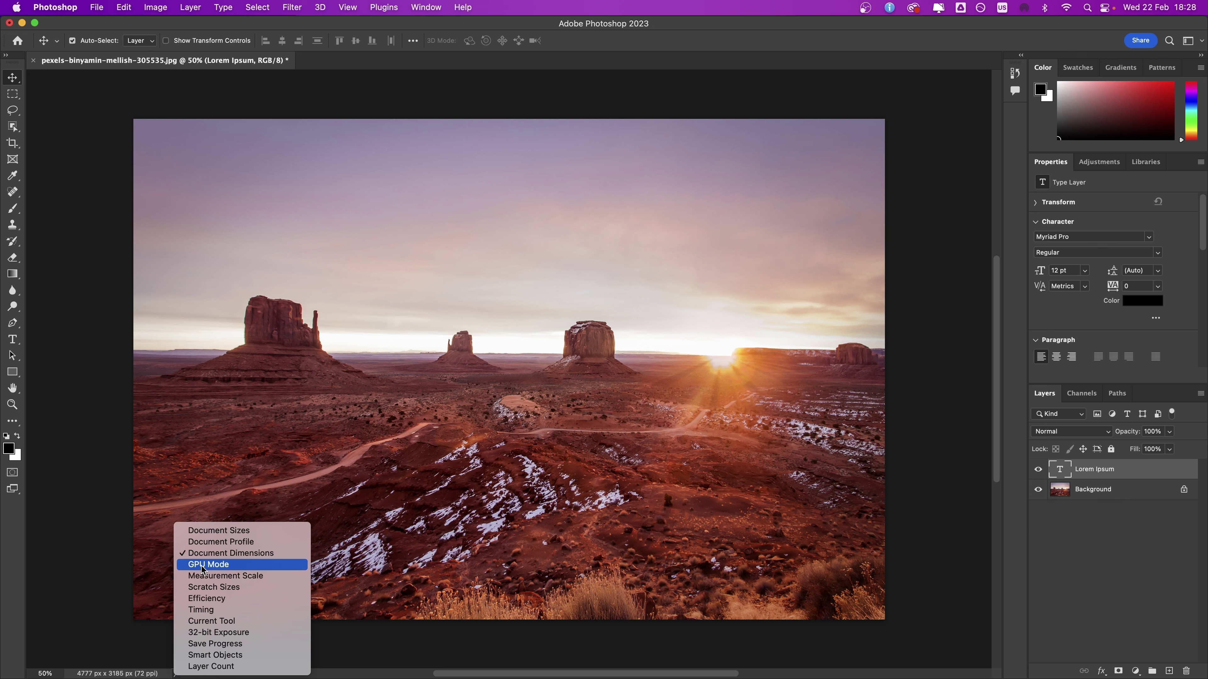
Show Document Sizes in the status bar and rearrange the Adjustments and Paths panels
click(214, 531)
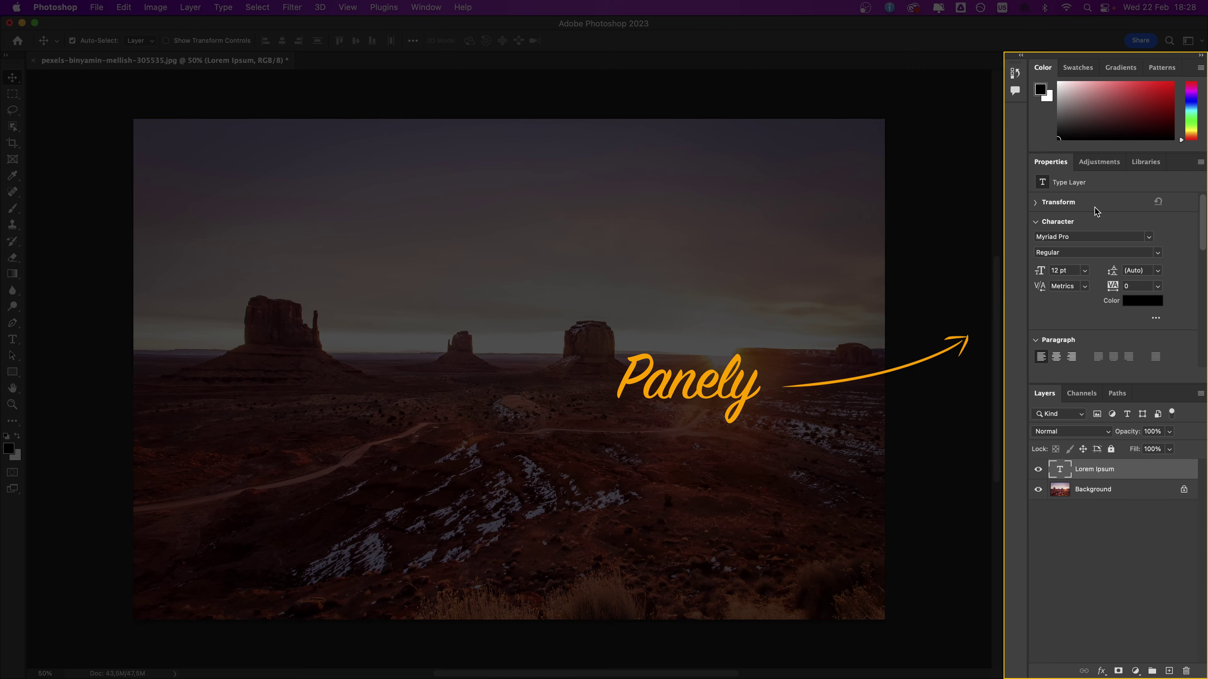
click(1044, 222)
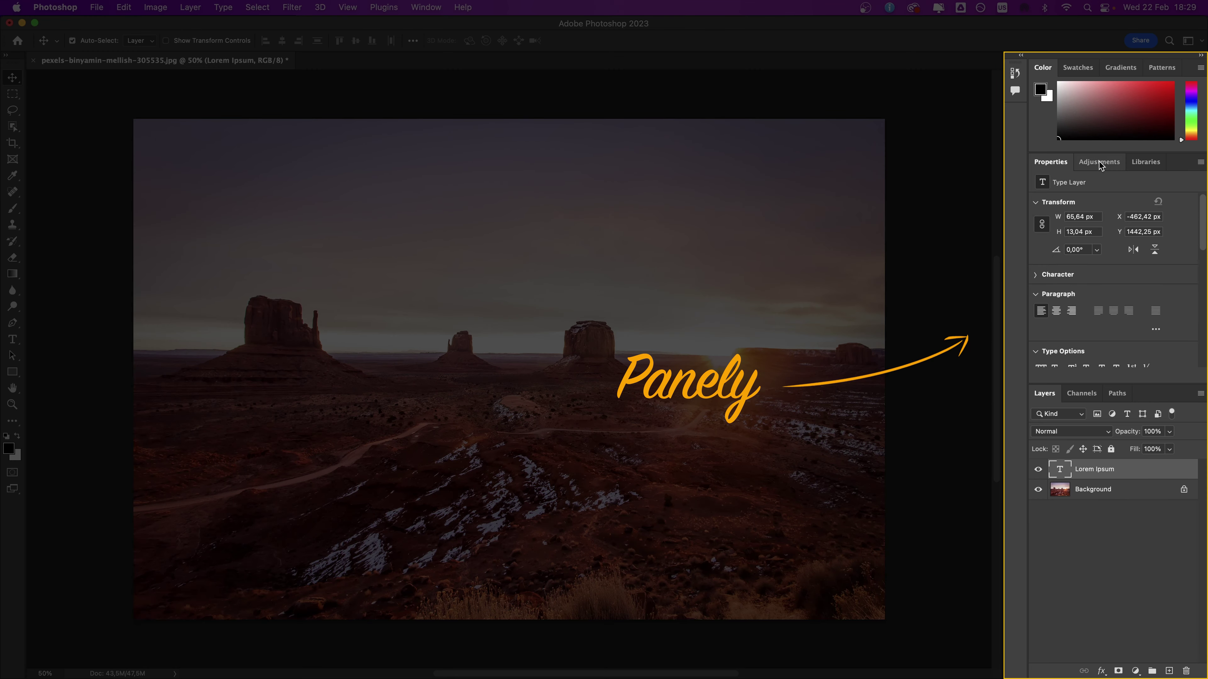
drag(1099, 164, 1093, 242)
drag(1117, 395, 1171, 241)
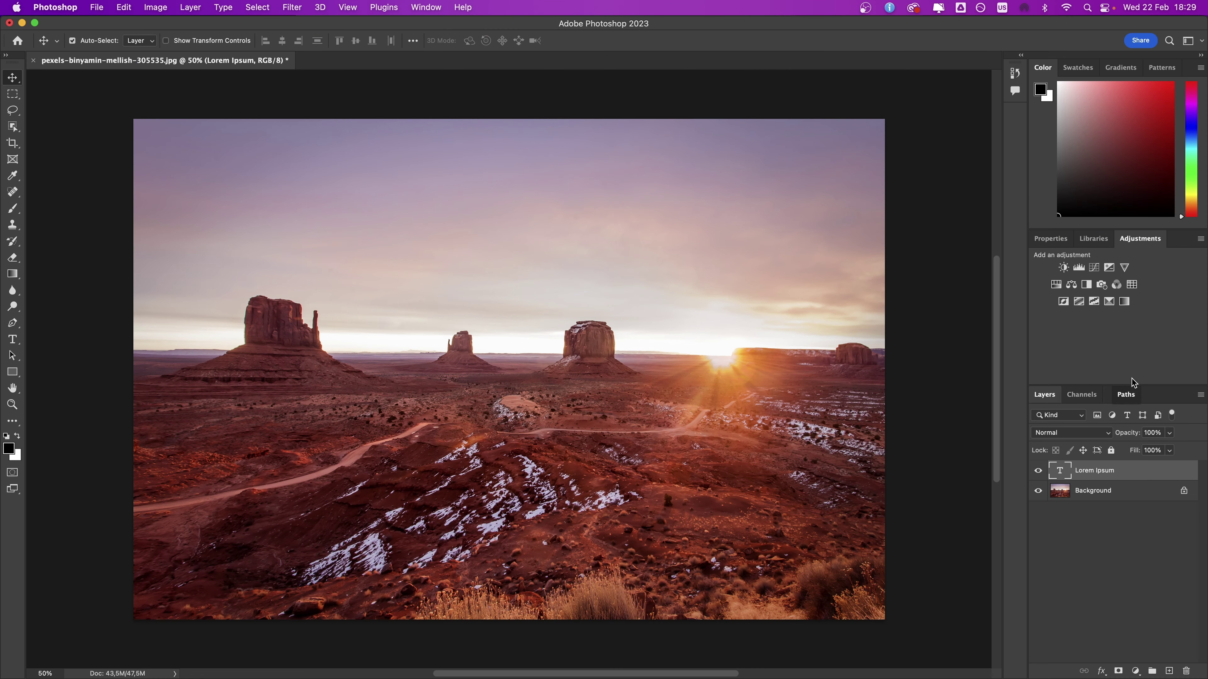
Reset the panel layout, show Channels from the Window menu, and reselect the Background layer
click(1078, 67)
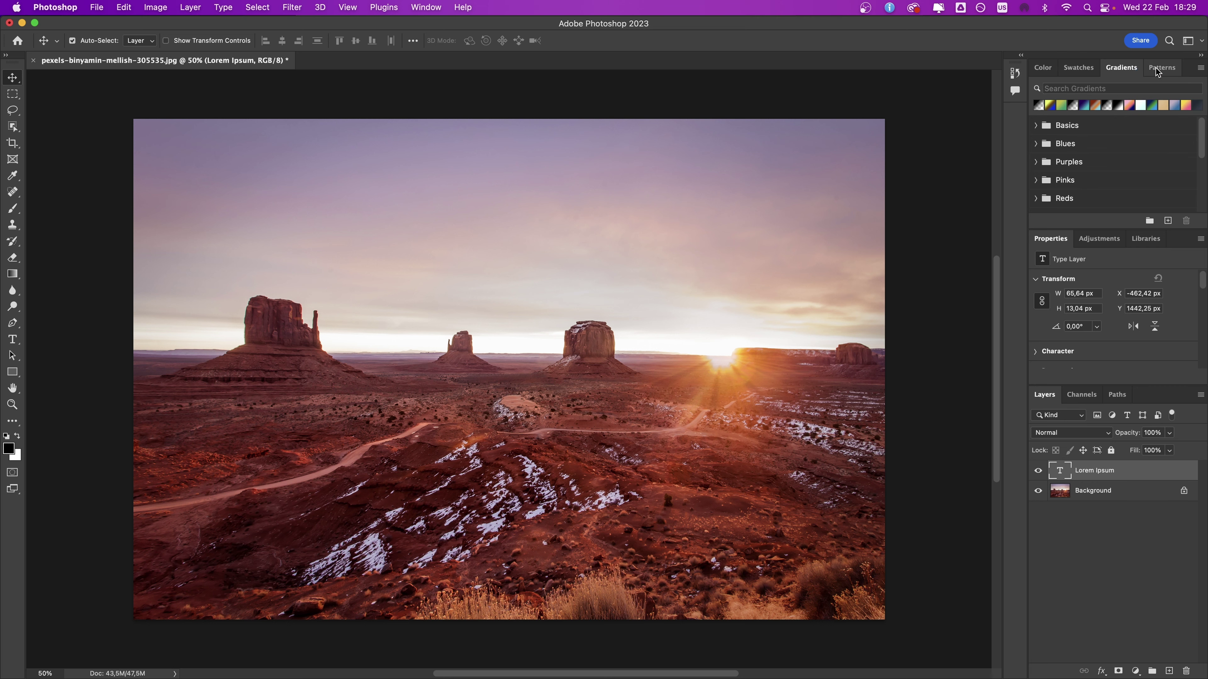
click(425, 7)
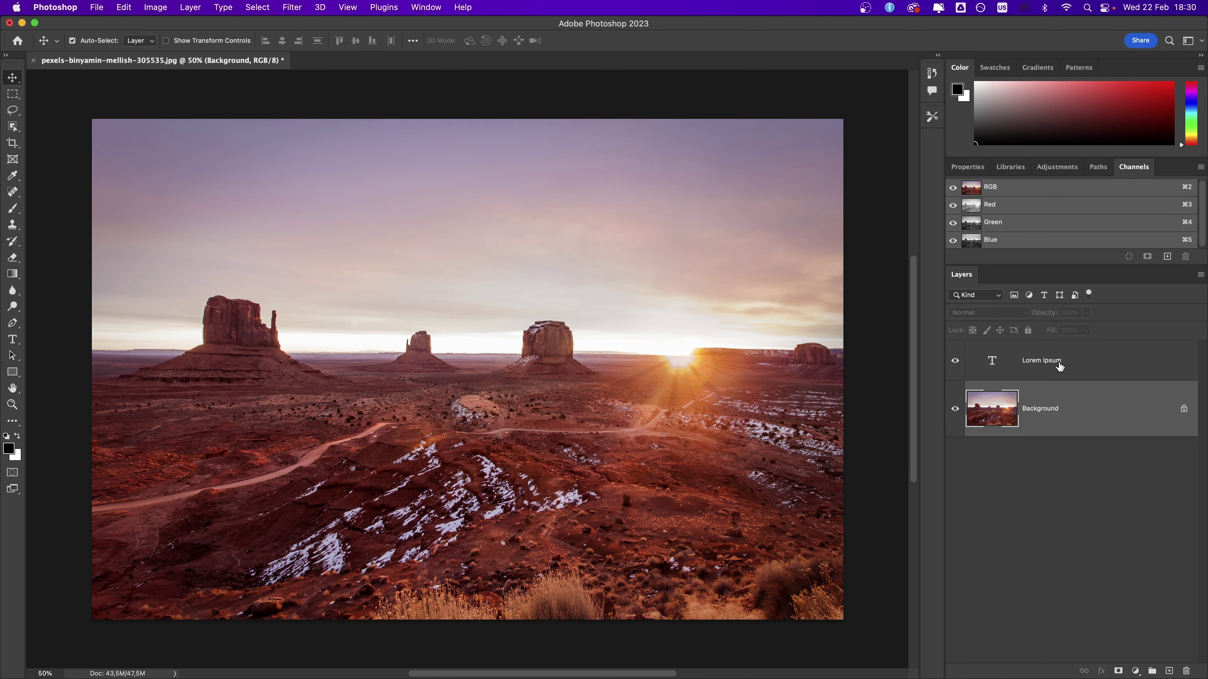
click(1059, 366)
click(1047, 421)
Add Layer 2, duplicate it twice, and merge the copies back into one layer
click(992, 365)
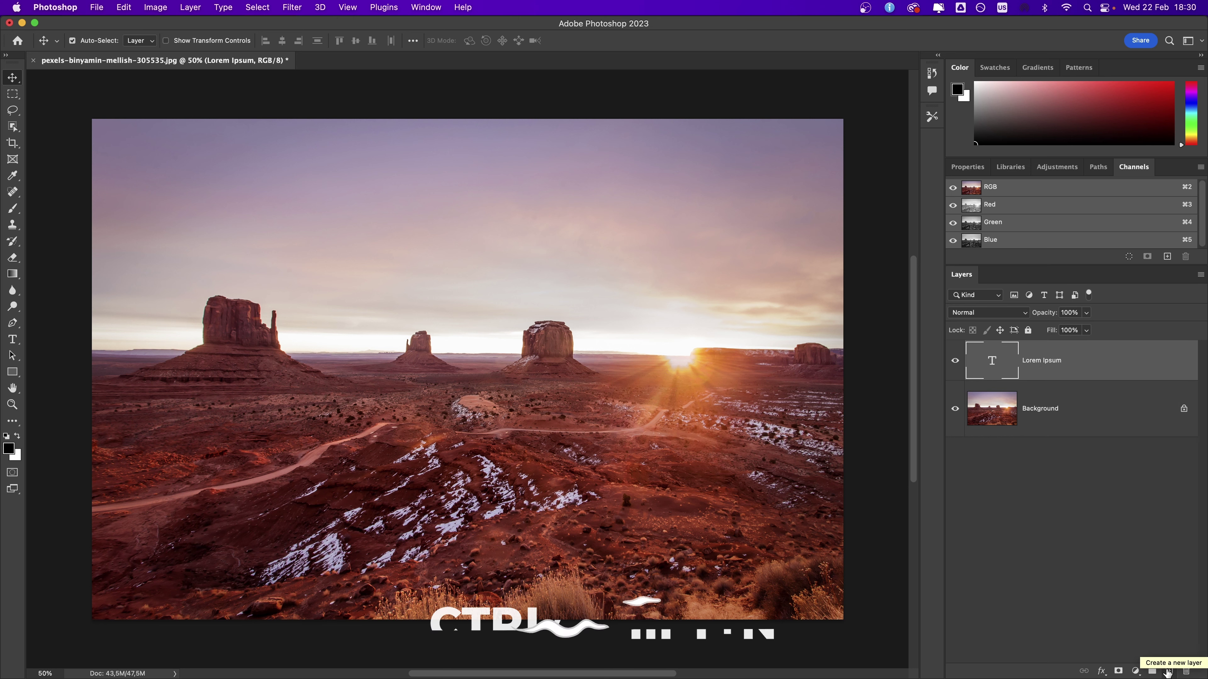
click(1168, 671)
key(ctrl+shift+n)
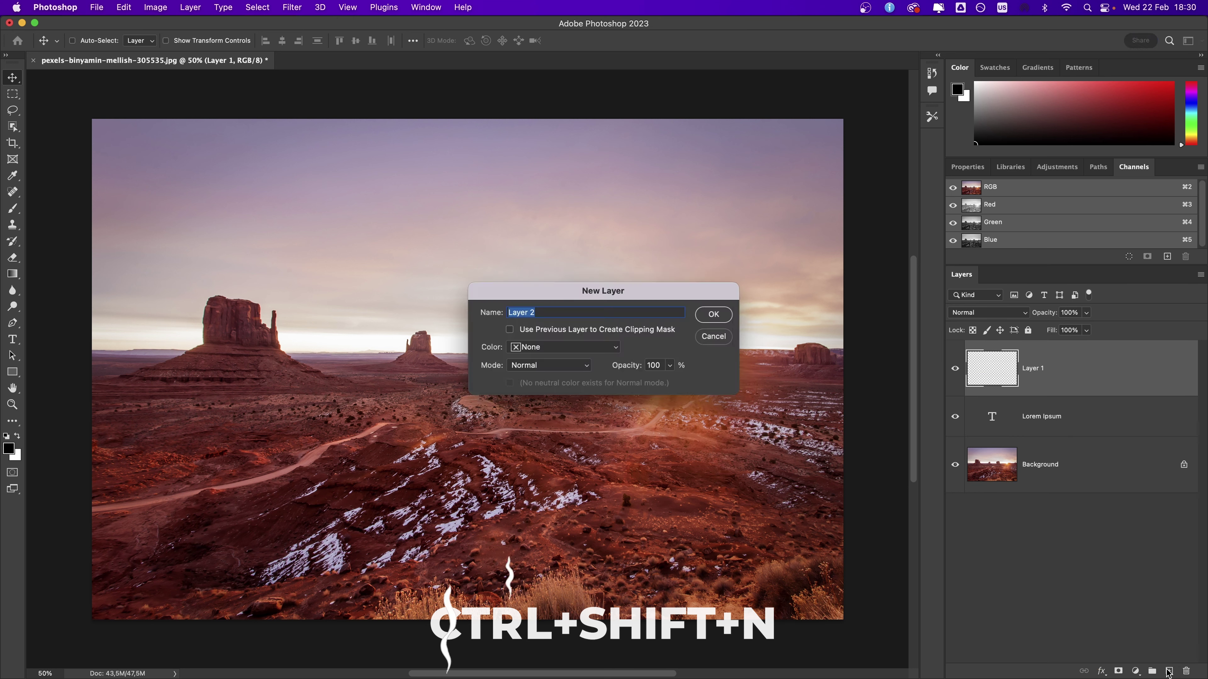
key(Return)
key(ctrl+j)
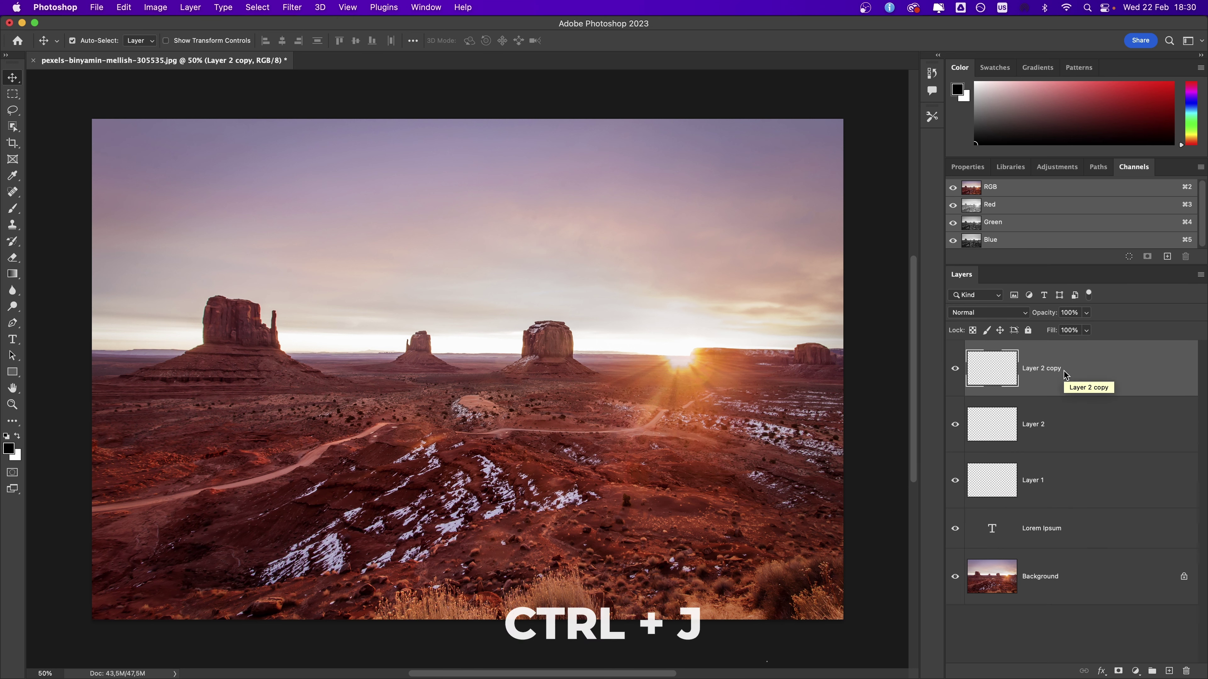
key(ctrl+j)
key(ctrl+j)
shift+click(1041, 547)
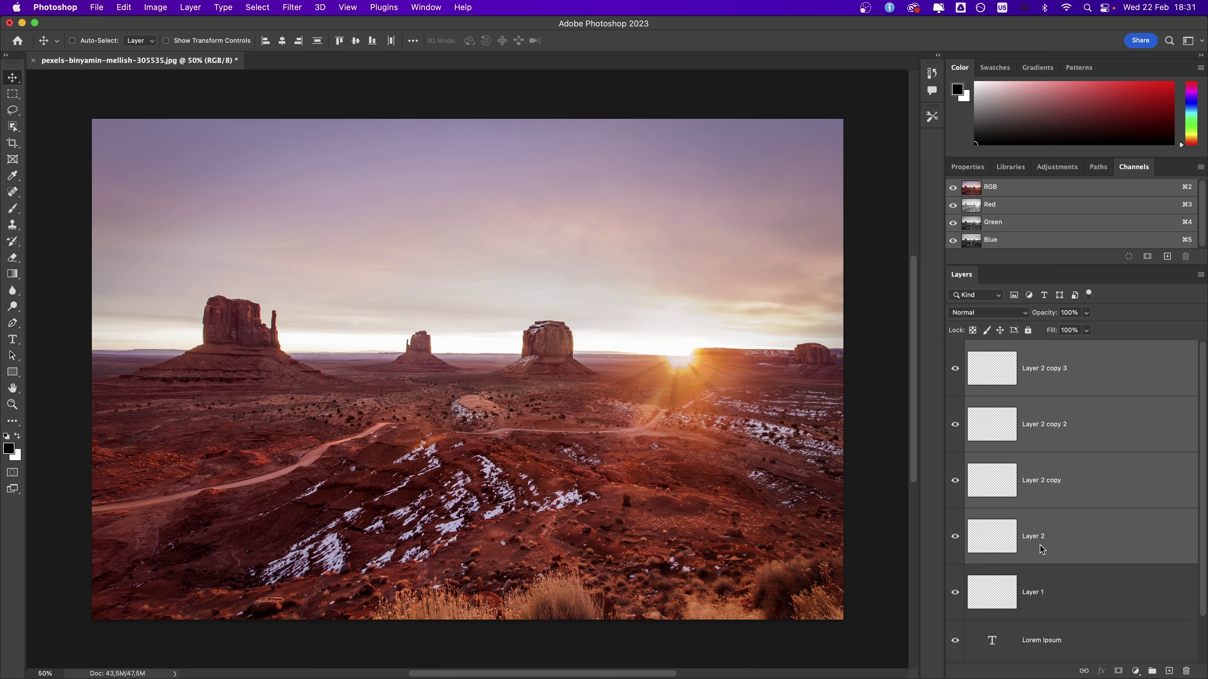
right_click(1051, 381)
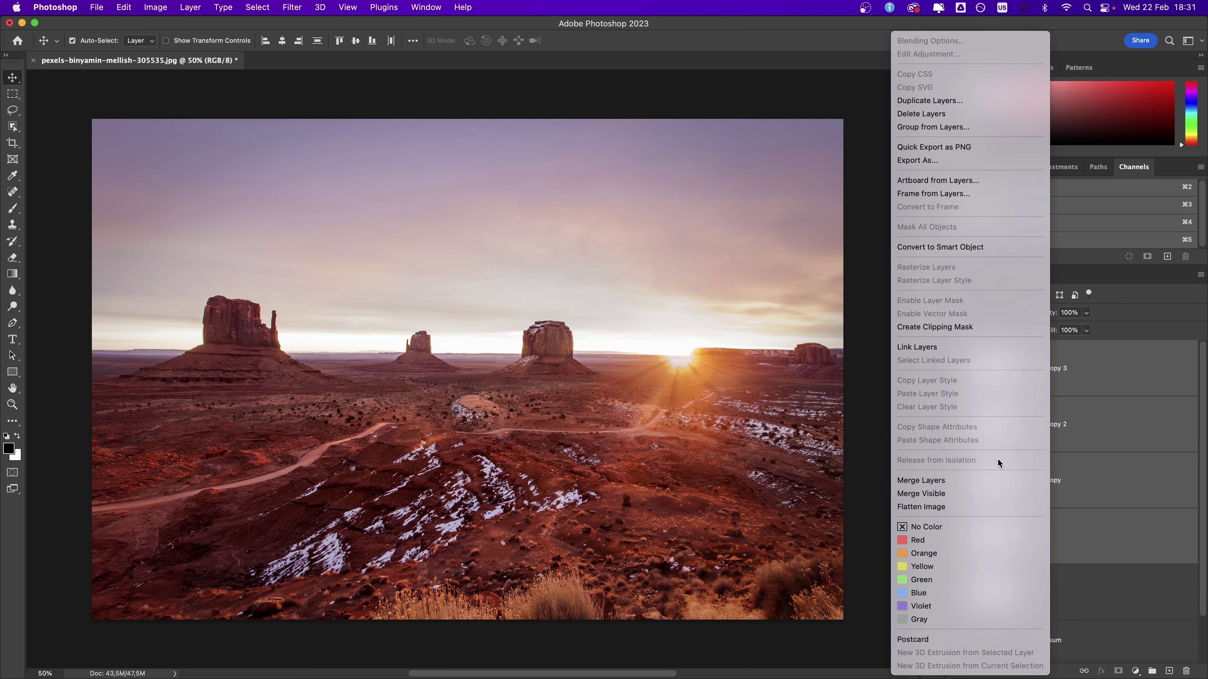
click(987, 479)
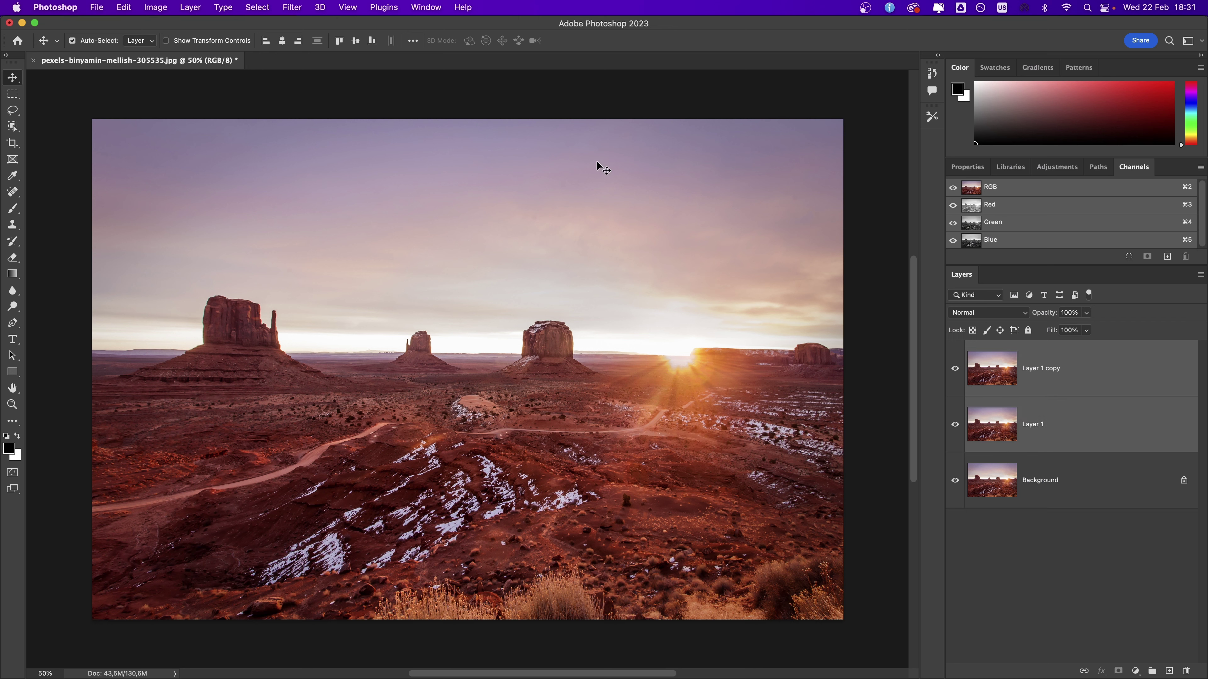
Convert the locked Background into a regular layer named Background from Layer
click(197, 7)
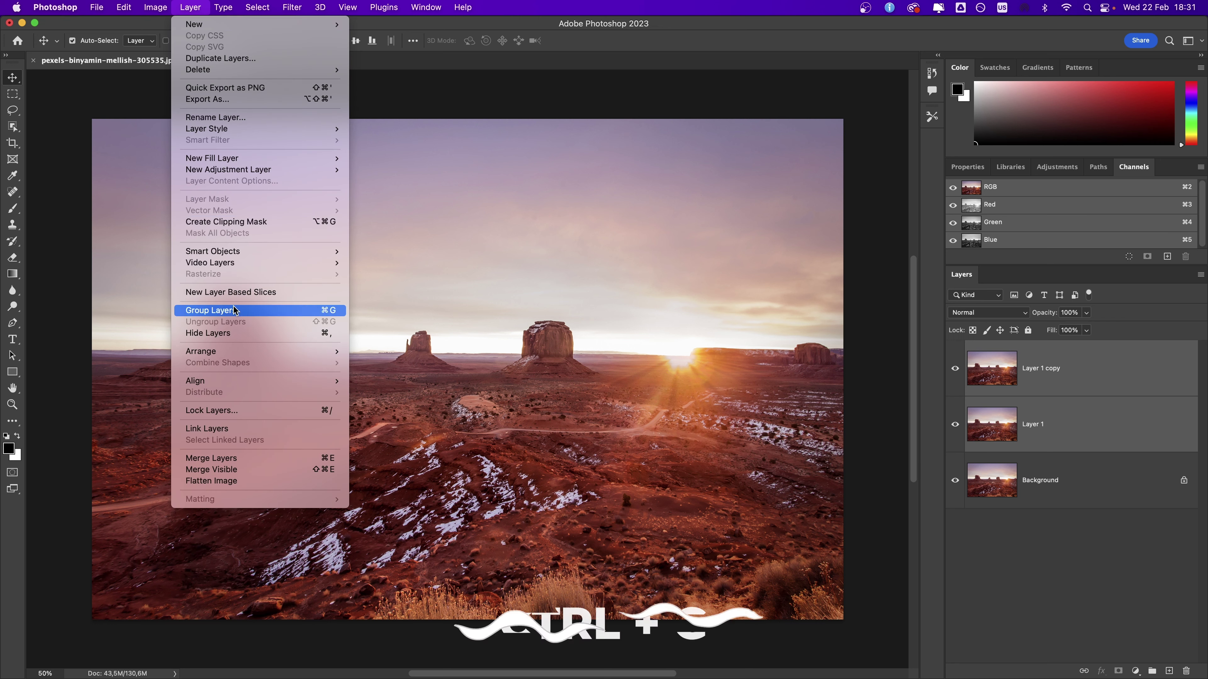
right_click(1098, 416)
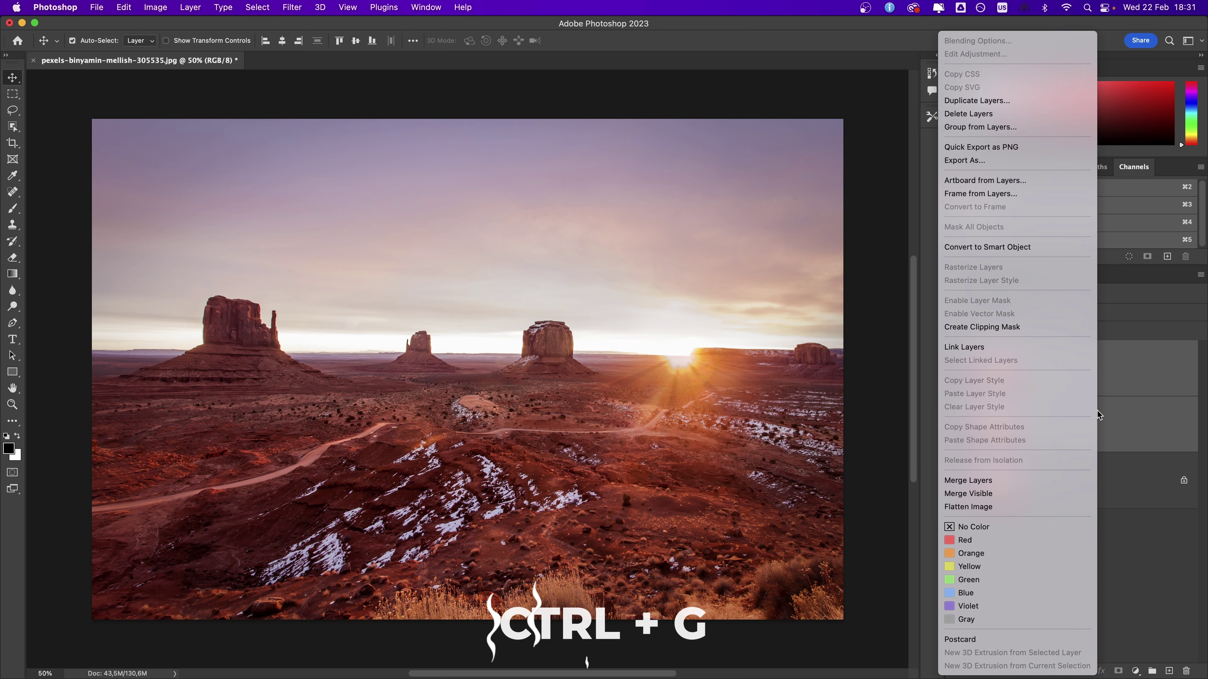
click(986, 388)
double_click(987, 388)
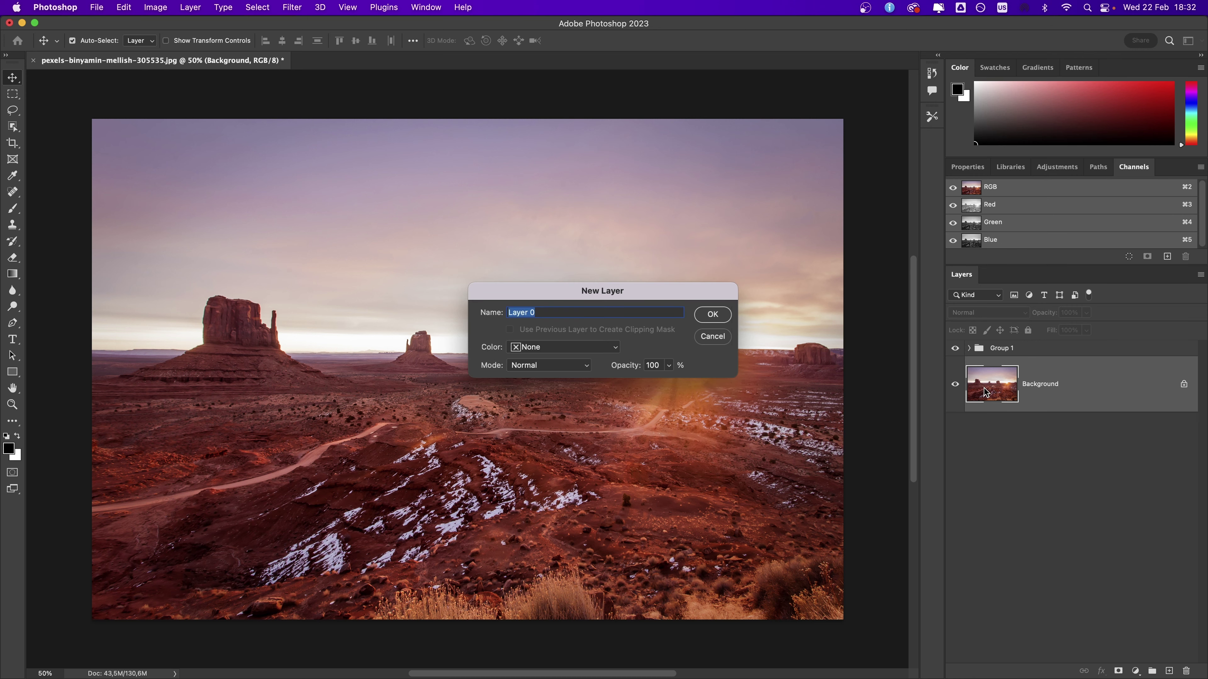
text(Background from)
key(Return)
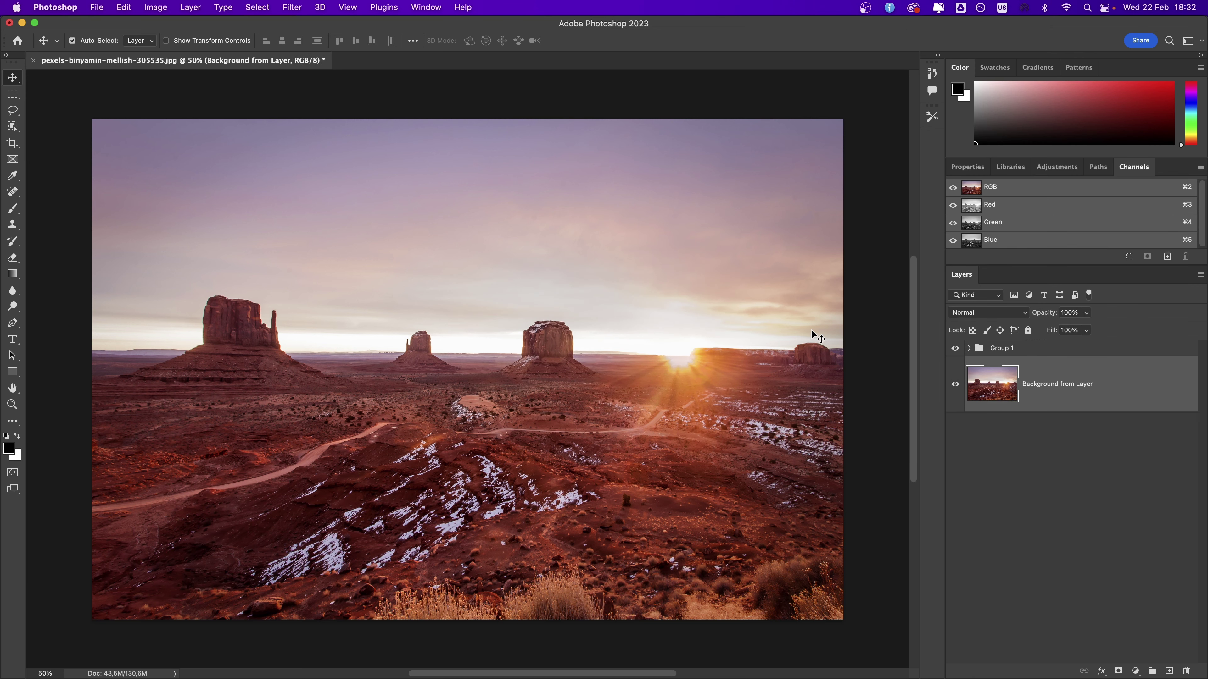
Free-transform the photo, shrinking it from the top-right and distorting the bottom-left corner
click(123, 8)
mouse_move(142, 285)
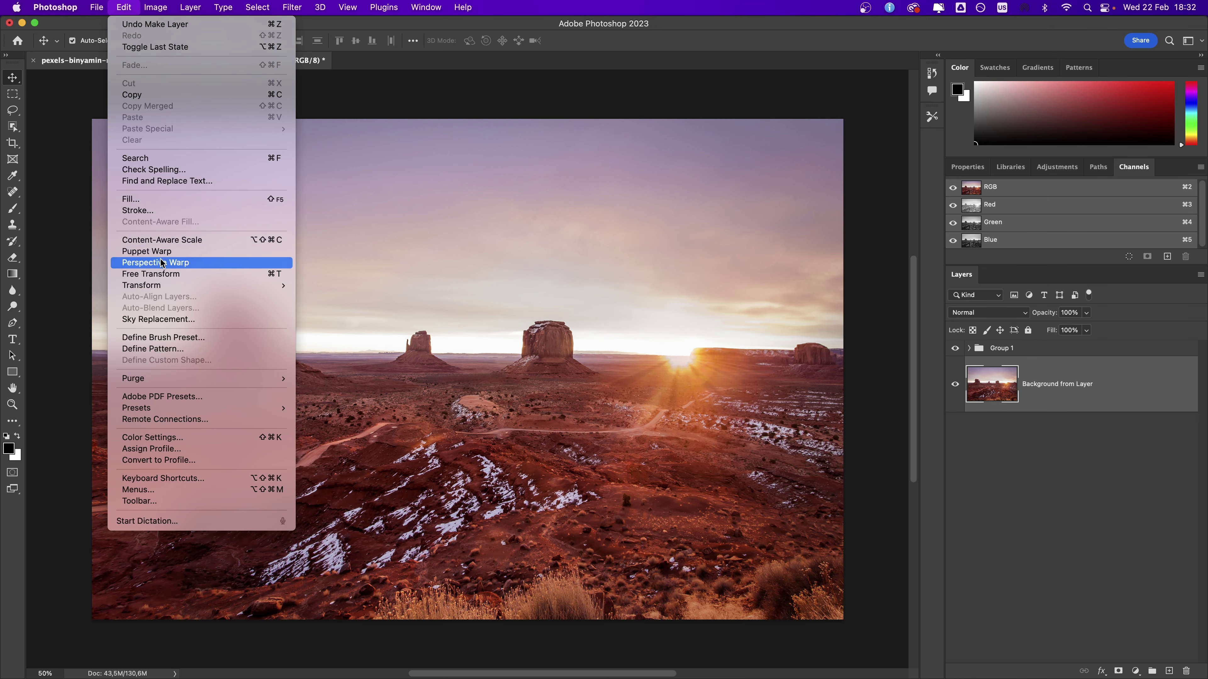
key(ctrl+t)
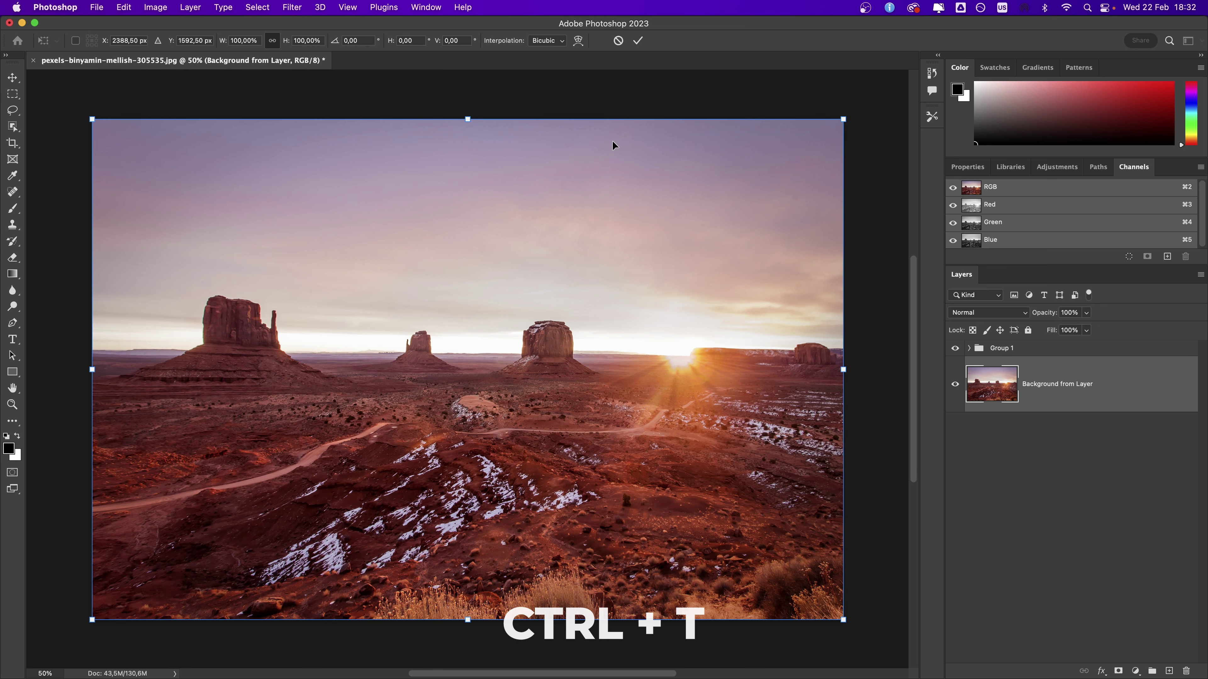
right_click(471, 204)
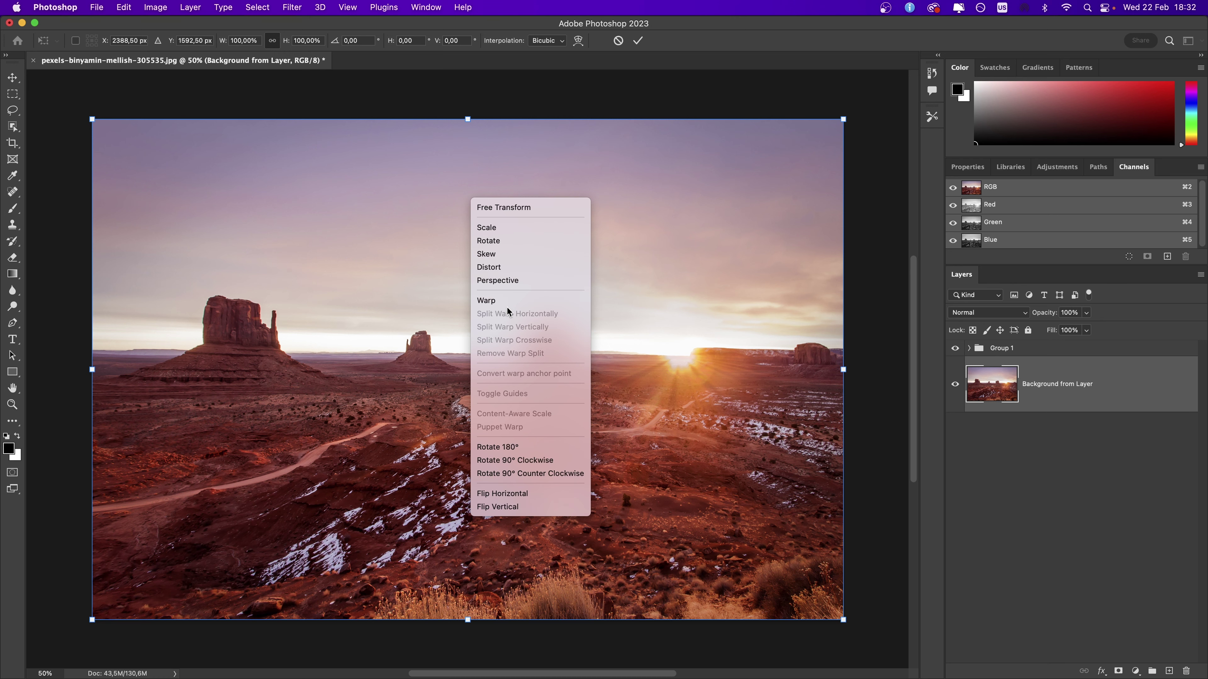
mouse_move(843, 119)
mouse_down()
mouse_move(596, 436)
mouse_move(839, 99)
mouse_up()
mouse_move(119, 578)
mouse_down()
mouse_move(262, 464)
mouse_move(115, 566)
mouse_up()
Rotate the photo to about 124 degrees and select its smart object layer
key(cmd+1)
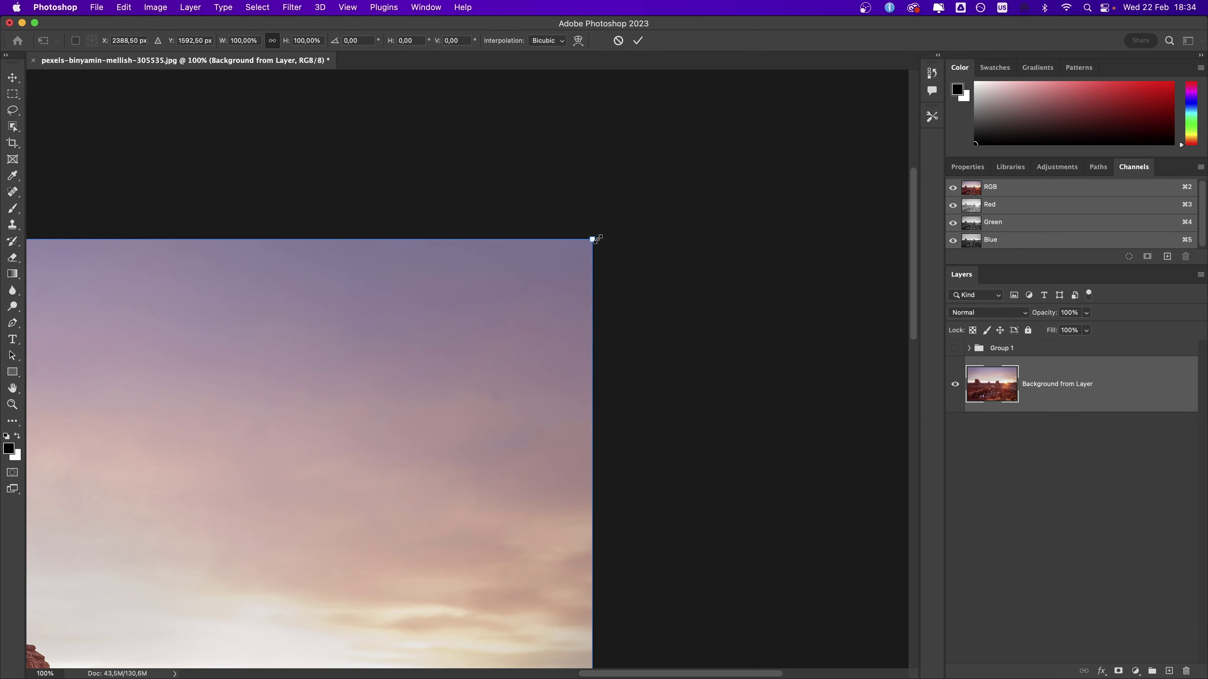
click(604, 231)
click(604, 231)
key(cmd+minus)
key(cmd+minus)
key(cmd+minus)
drag(604, 230, 467, 418)
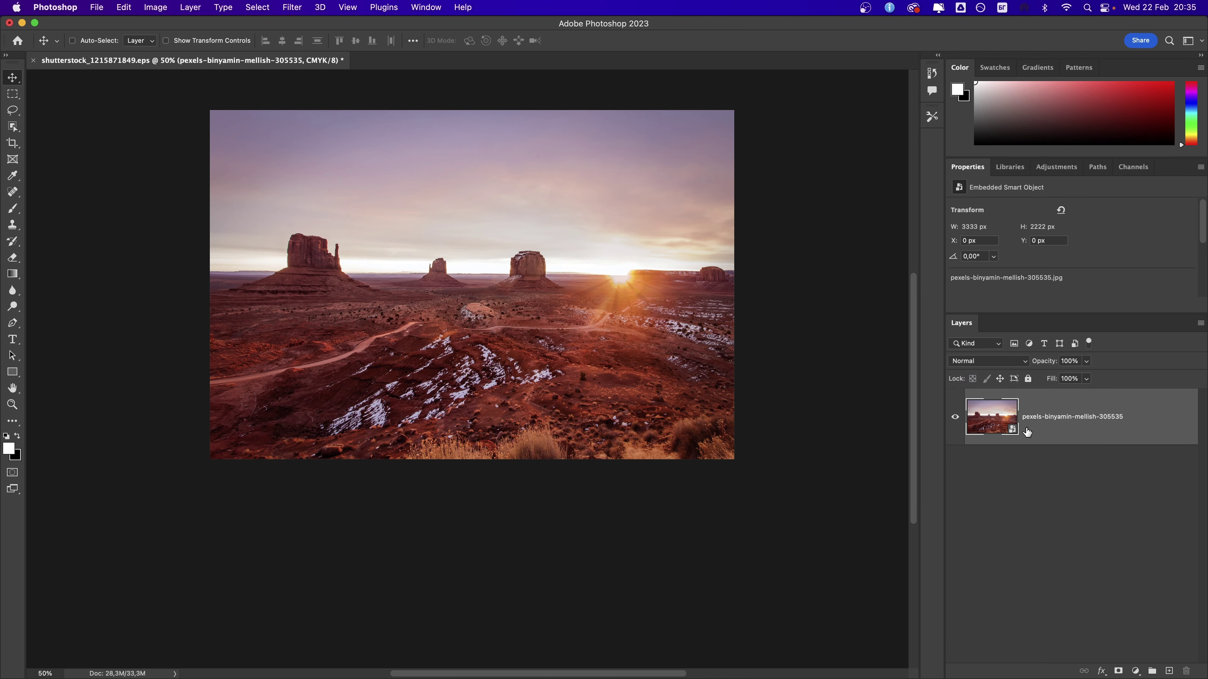
click(999, 428)
Scroll through the smart object layer's context menu, then browse the Layer menu
right_click(1032, 428)
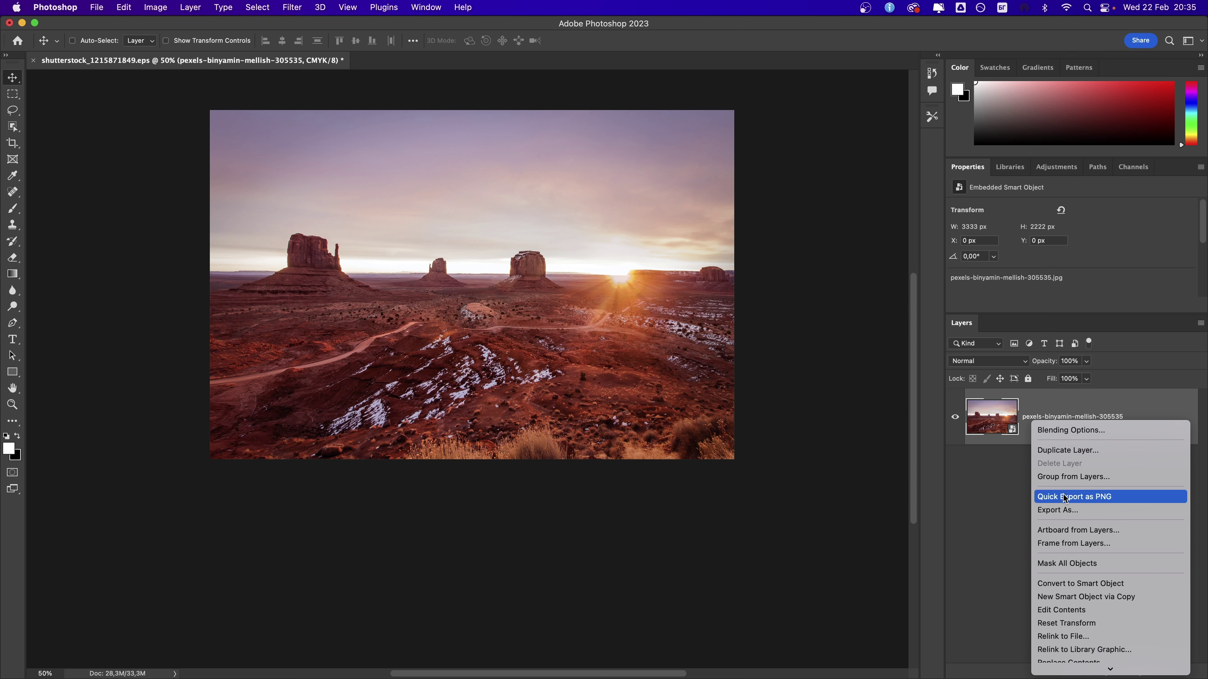
scroll(1065, 500, down, 2)
scroll(1065, 499, down, 5)
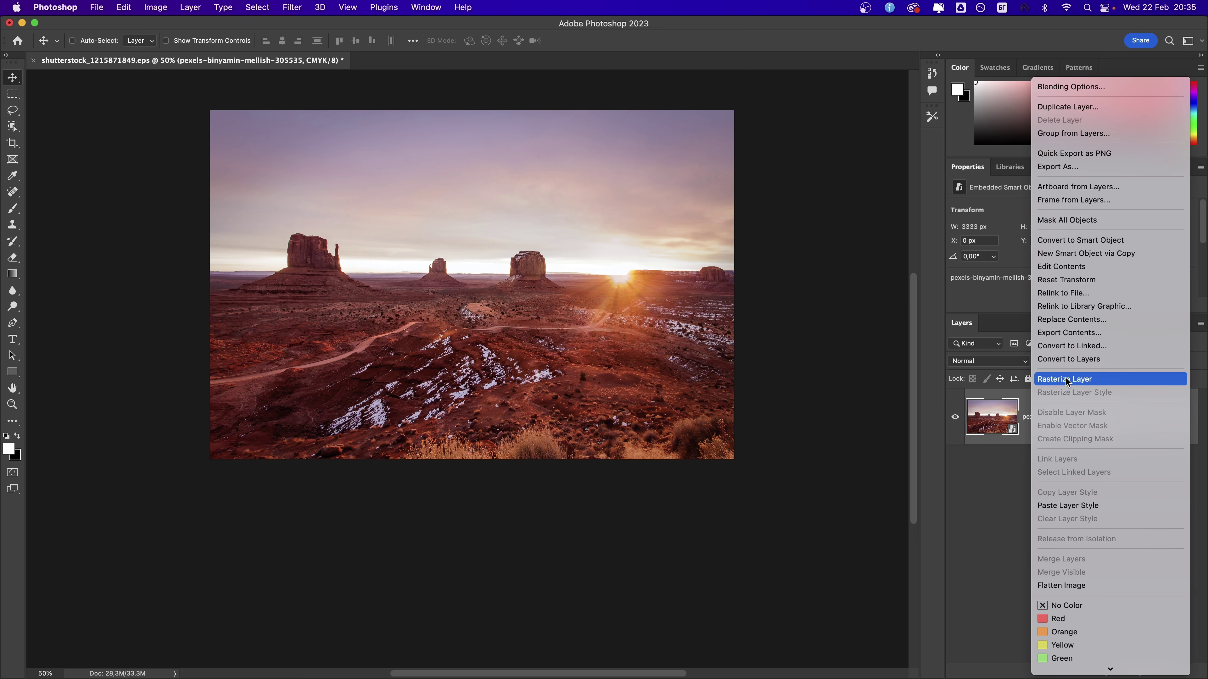
click(208, 7)
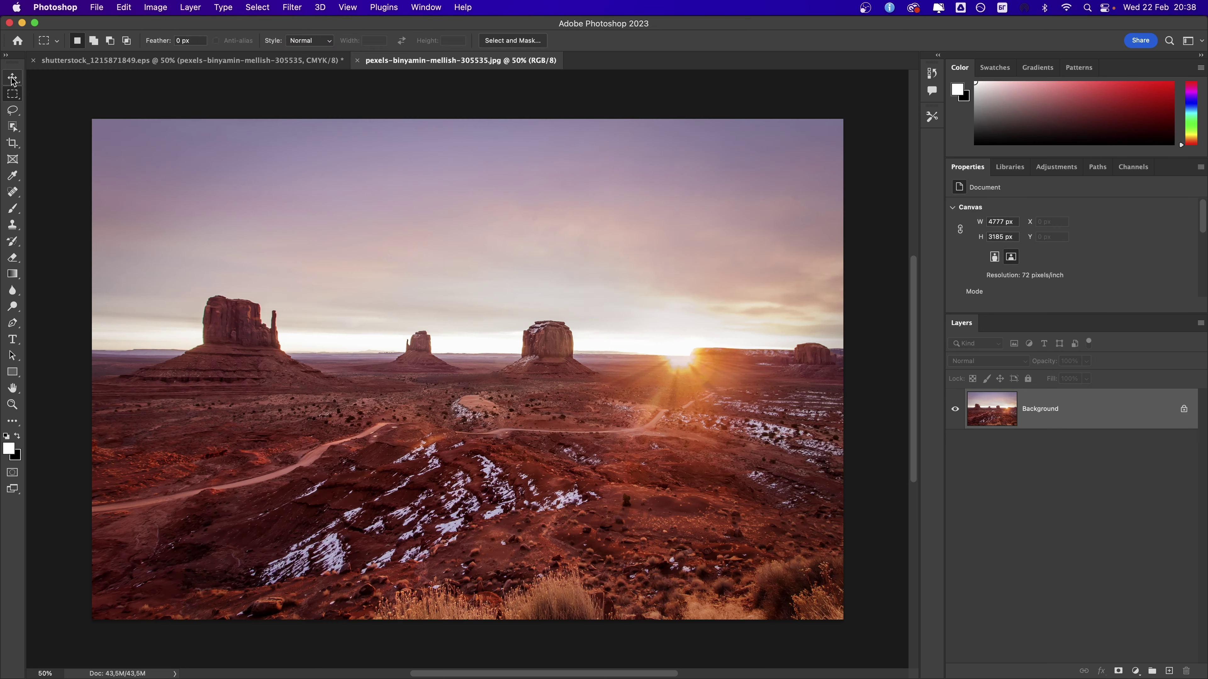
Draw an elliptical selection over the buttes and sky
click(15, 98)
right_click(21, 102)
click(81, 104)
mouse_move(177, 194)
mouse_down()
mouse_move(640, 501)
mouse_move(771, 548)
mouse_up()
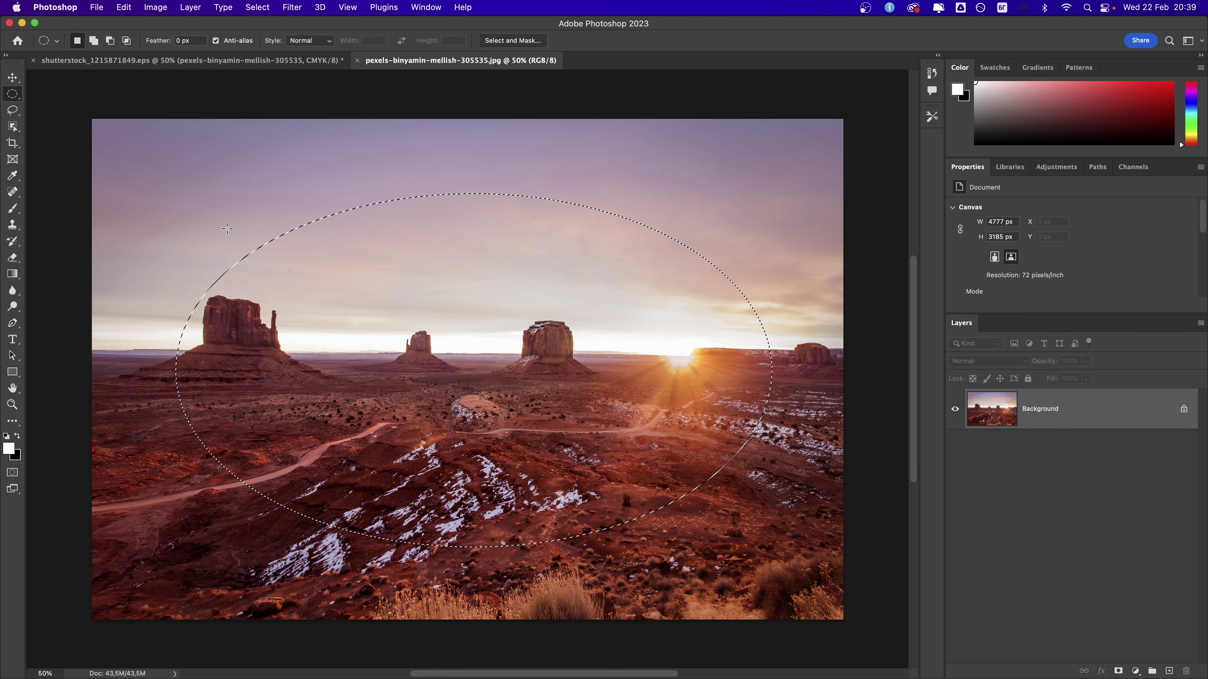
Lasso around the buttes, then copy and paste the selection as a new layer
click(12, 110)
mouse_move(211, 233)
mouse_down()
mouse_move(680, 307)
mouse_move(190, 265)
mouse_up()
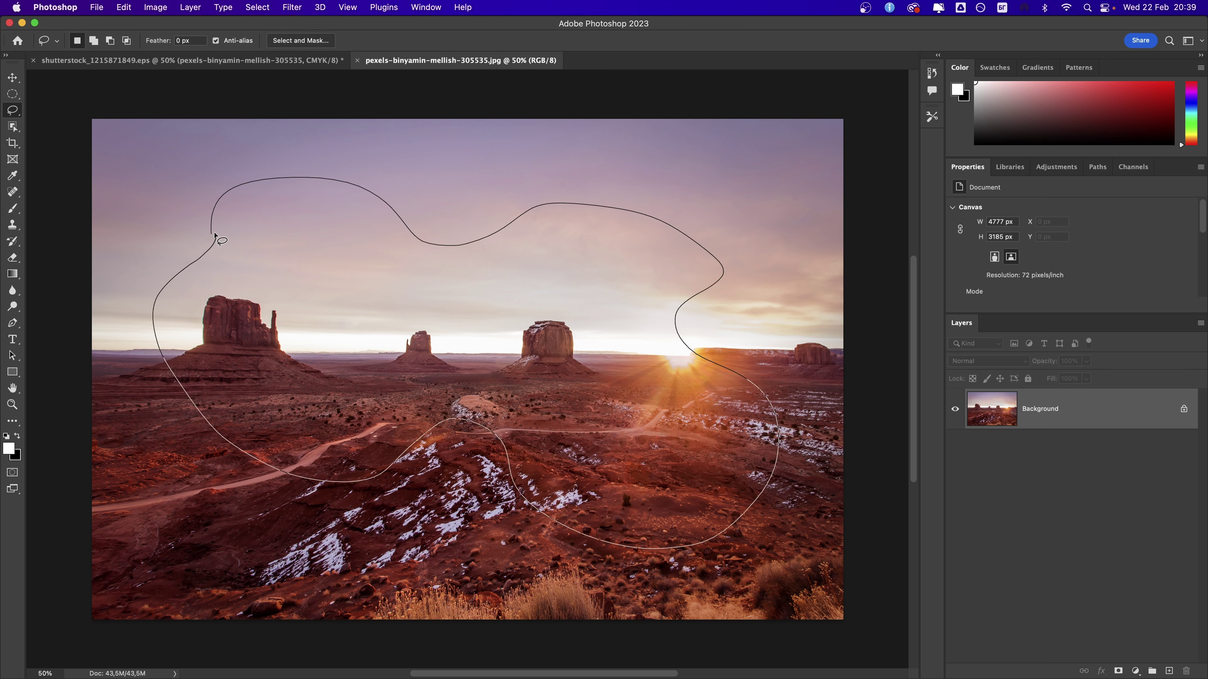
drag(215, 237, 213, 234)
key(ctrl+c)
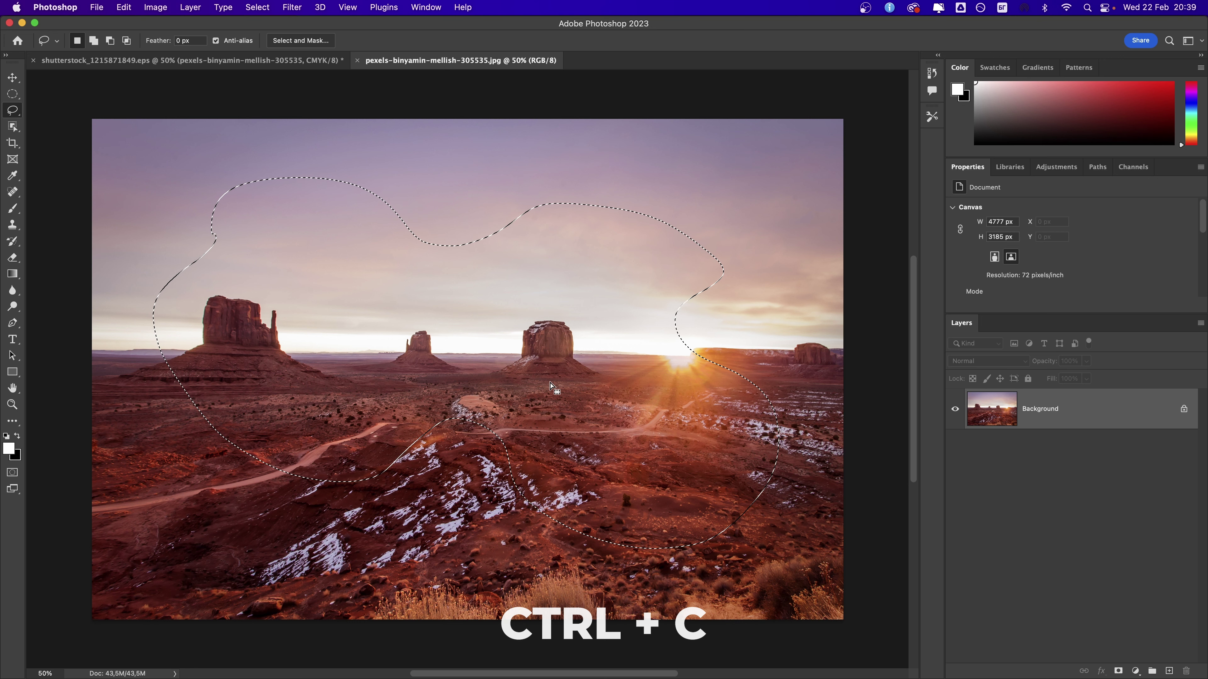
key(ctrl+v)
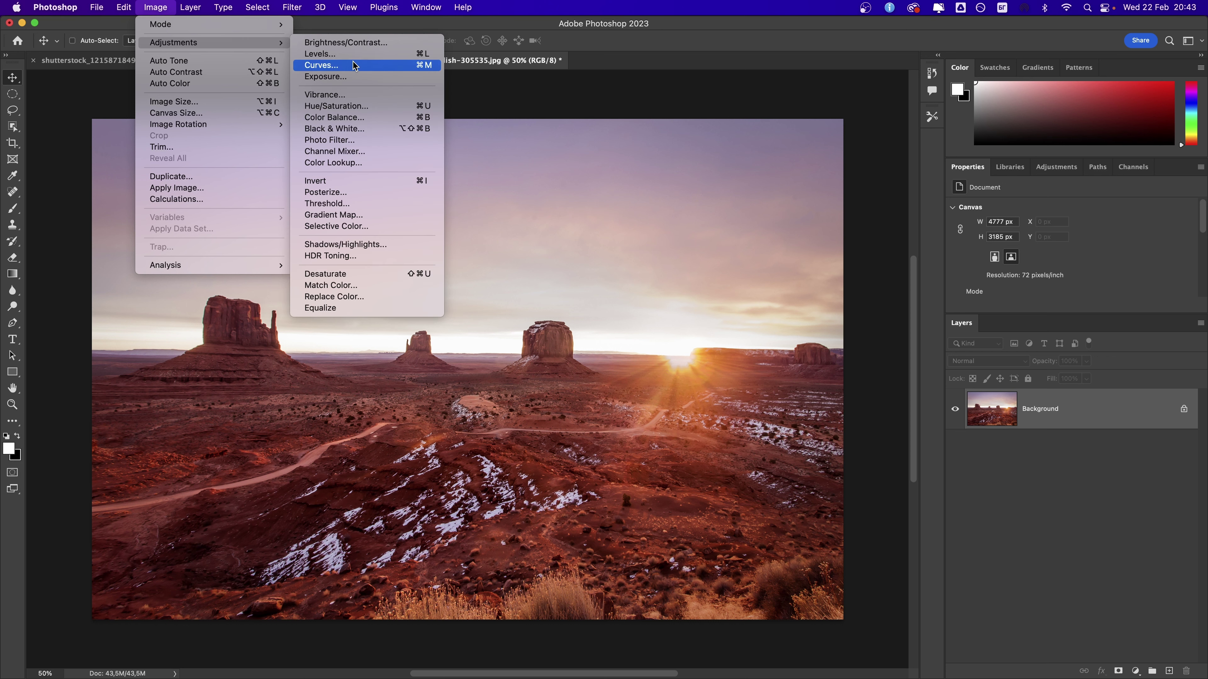
Preview hue, saturation and lightness changes in Hue/Saturation, resetting each back to 0
click(356, 107)
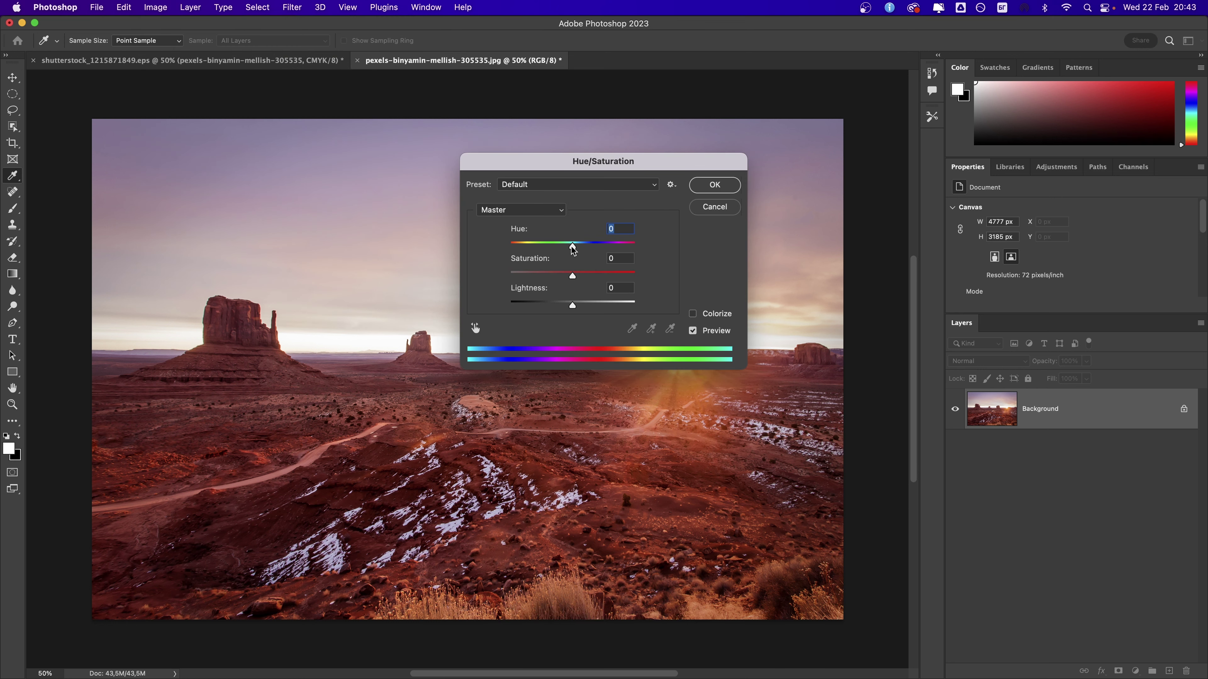
drag(573, 248, 634, 248)
text(0)
drag(571, 280, 639, 279)
key(Tab)
text(0)
mouse_move(573, 305)
mouse_down()
mouse_move(499, 307)
mouse_move(640, 305)
mouse_up()
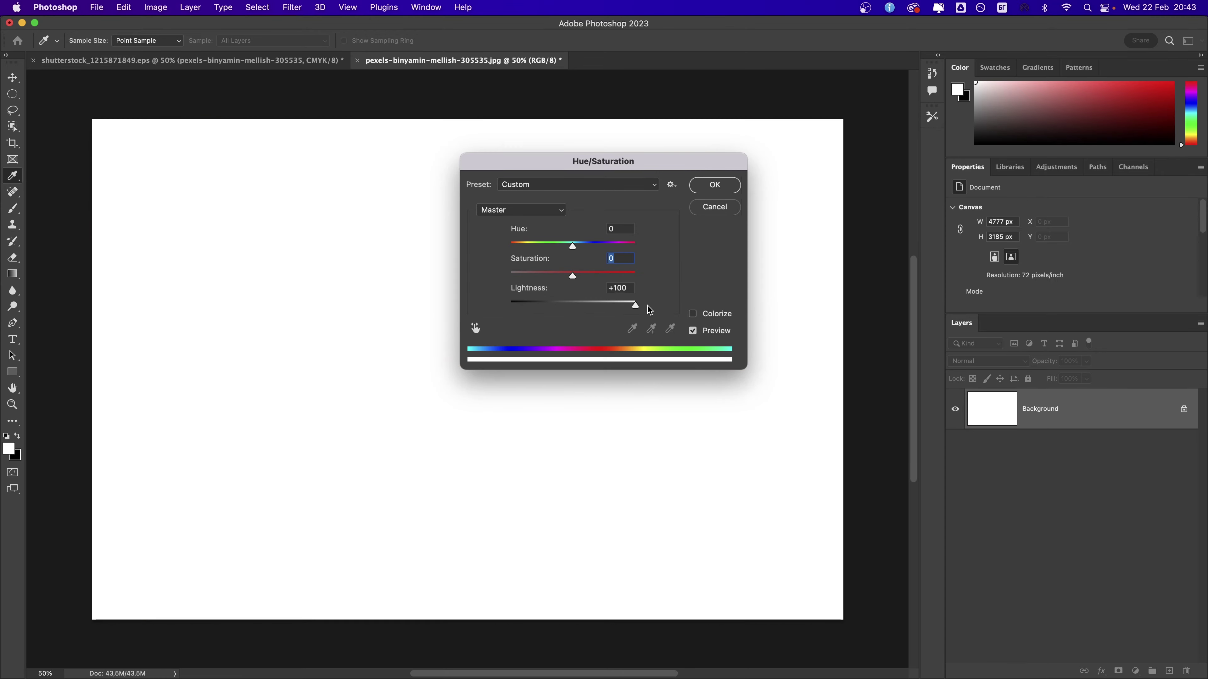
key(Tab)
text(0)
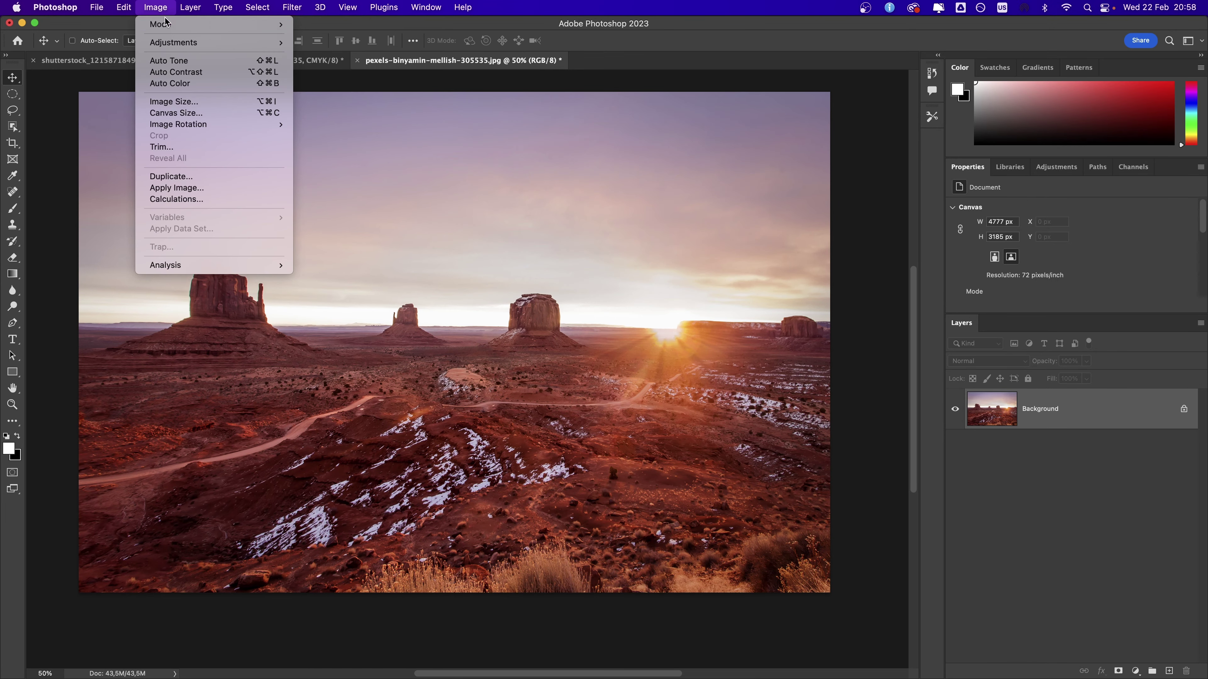
Try darkening the shadows with a Curves point, then cancel it
click(391, 55)
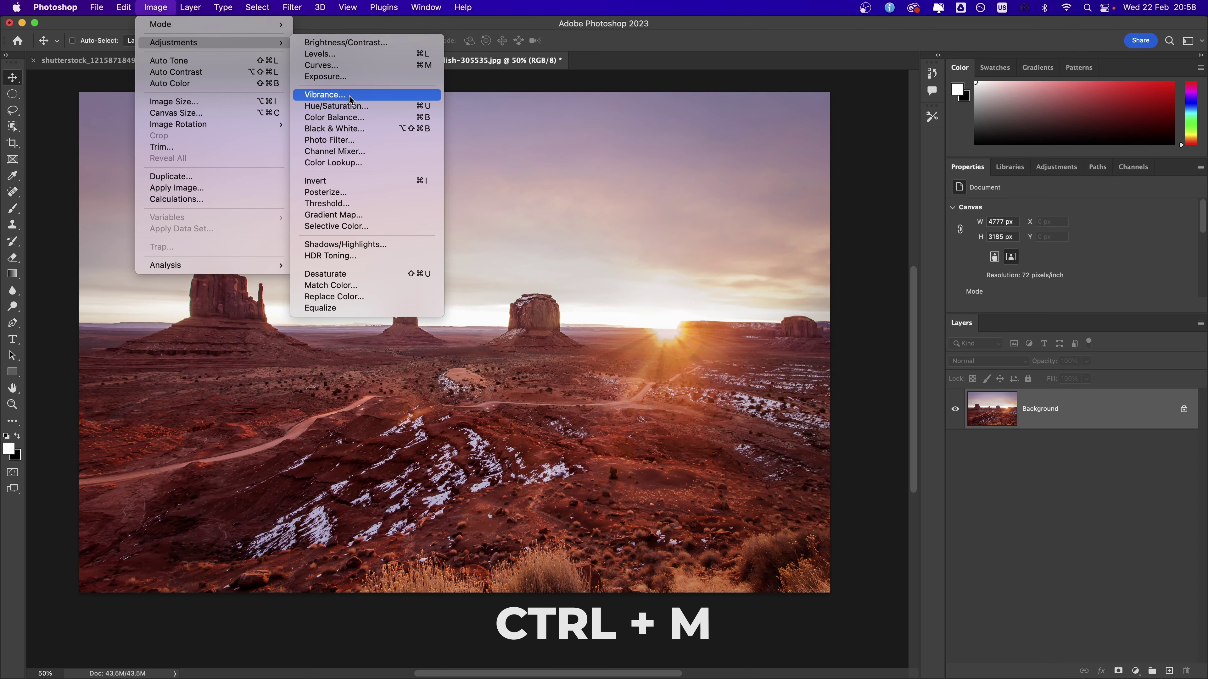
key(ctrl+m)
click(534, 296)
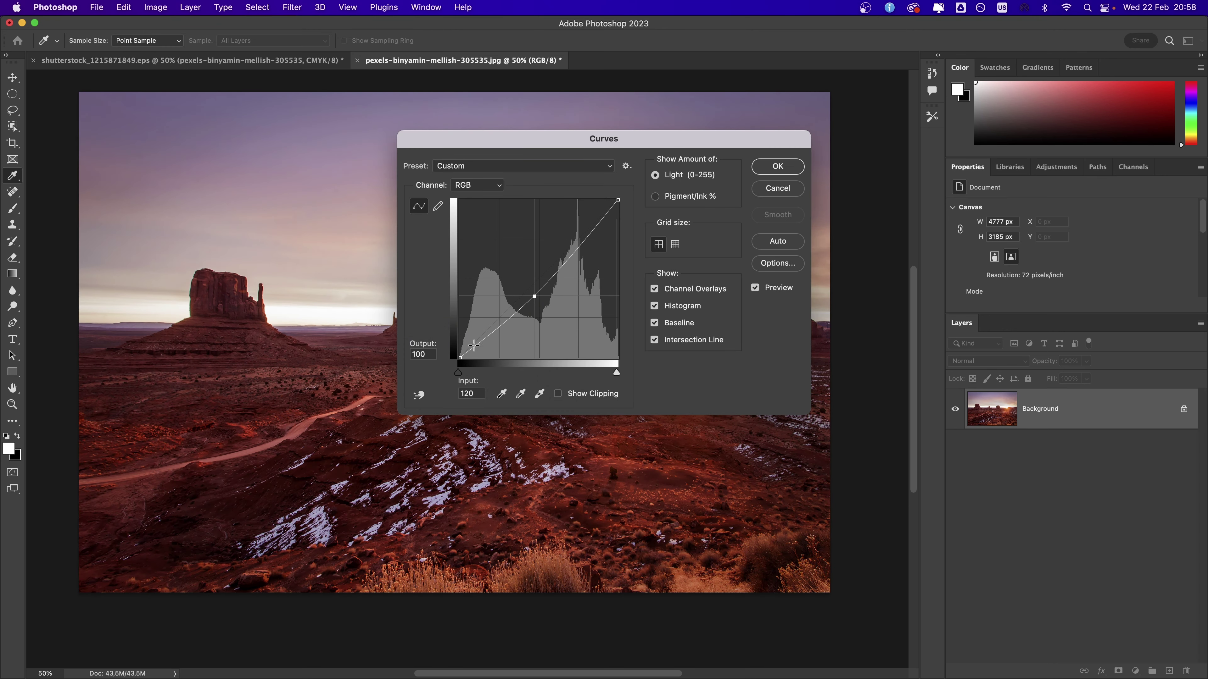
drag(462, 352, 496, 356)
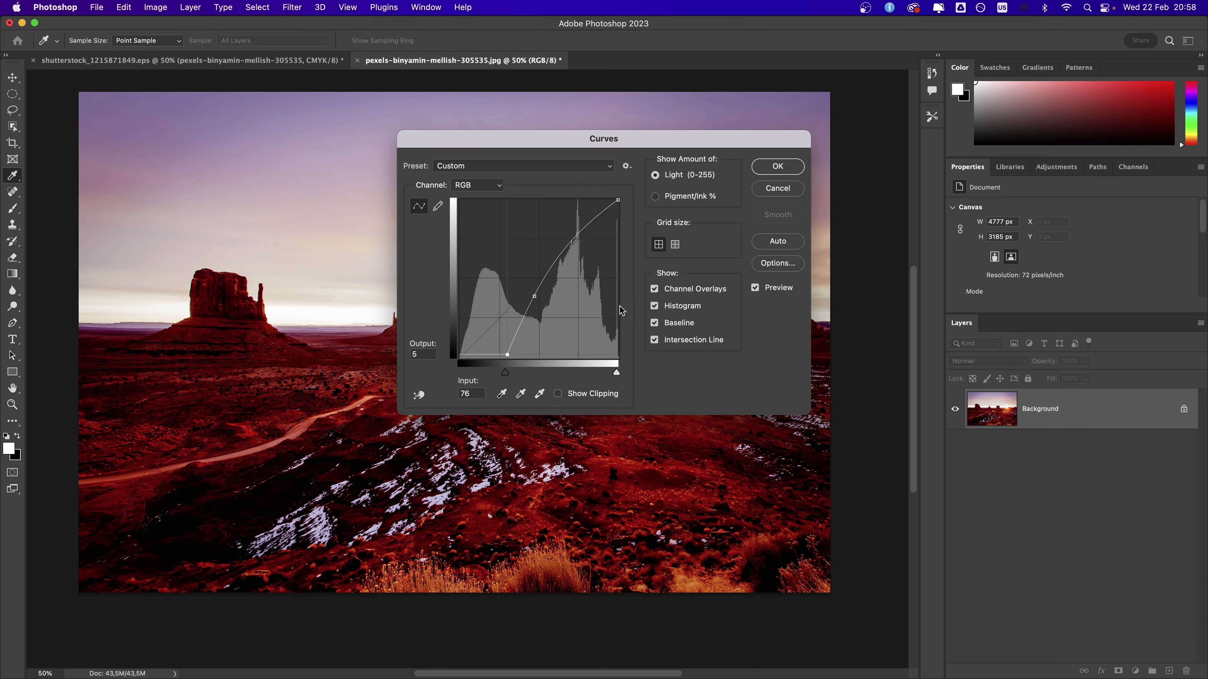
click(785, 183)
Apply Image > Auto Color, then invert and revert the colours with Ctrl+I
click(155, 7)
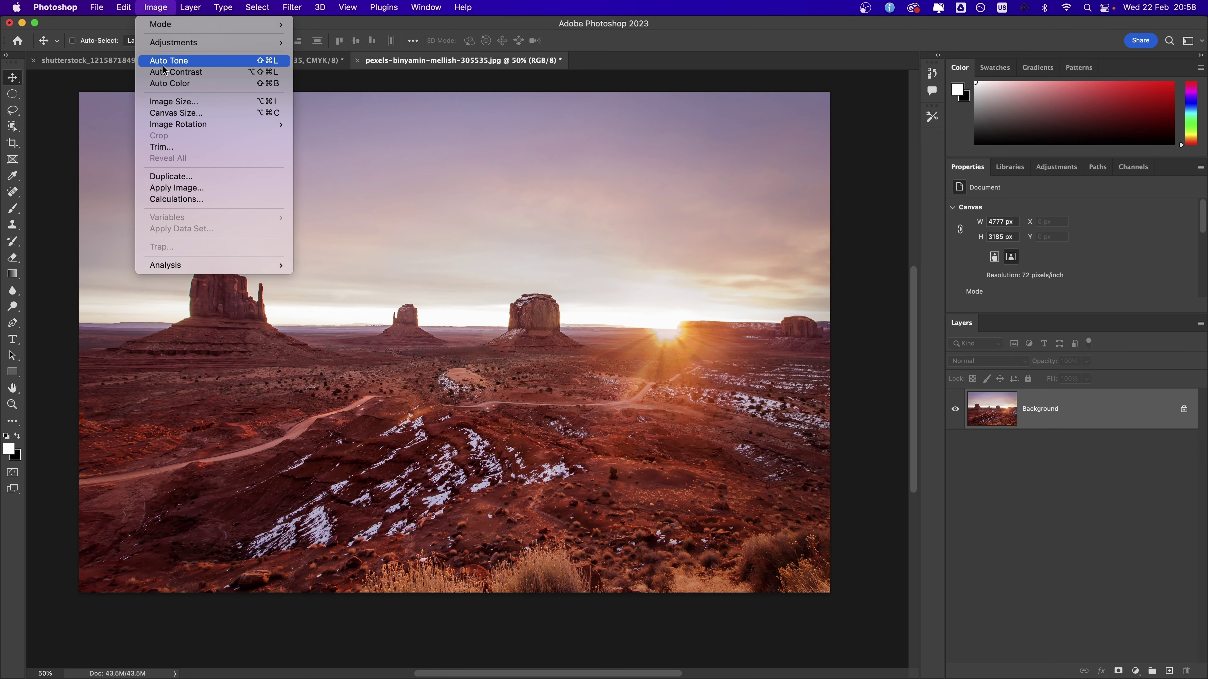
click(171, 84)
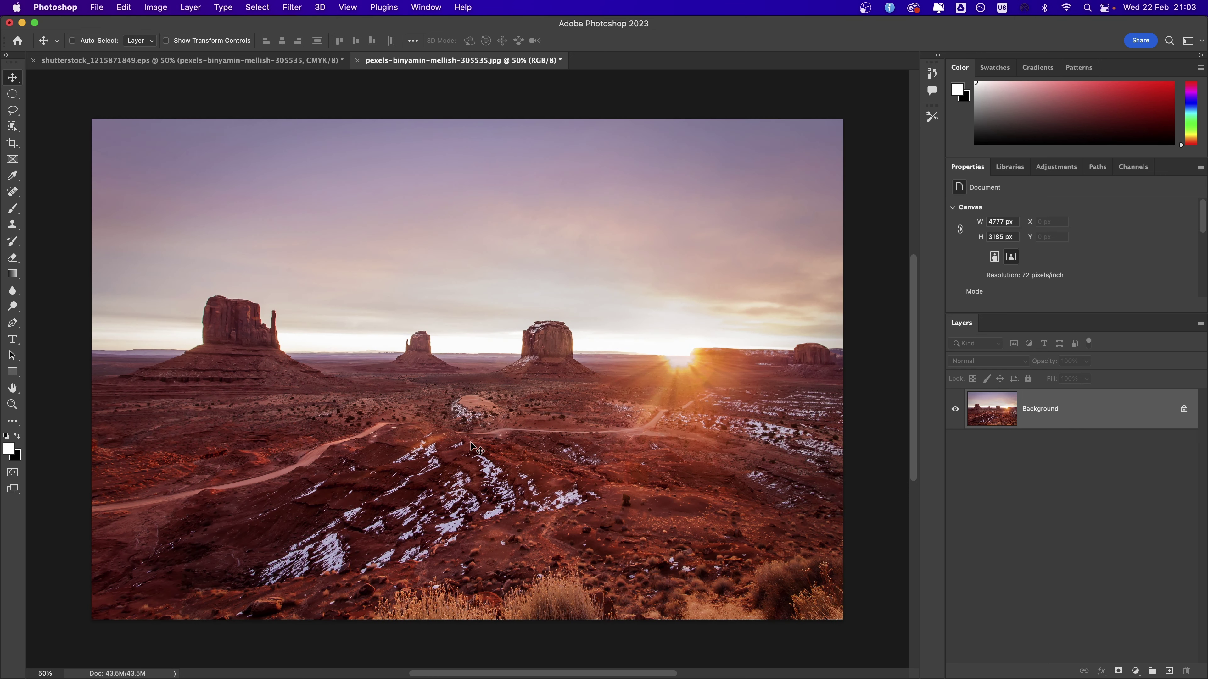
key(ctrl+i)
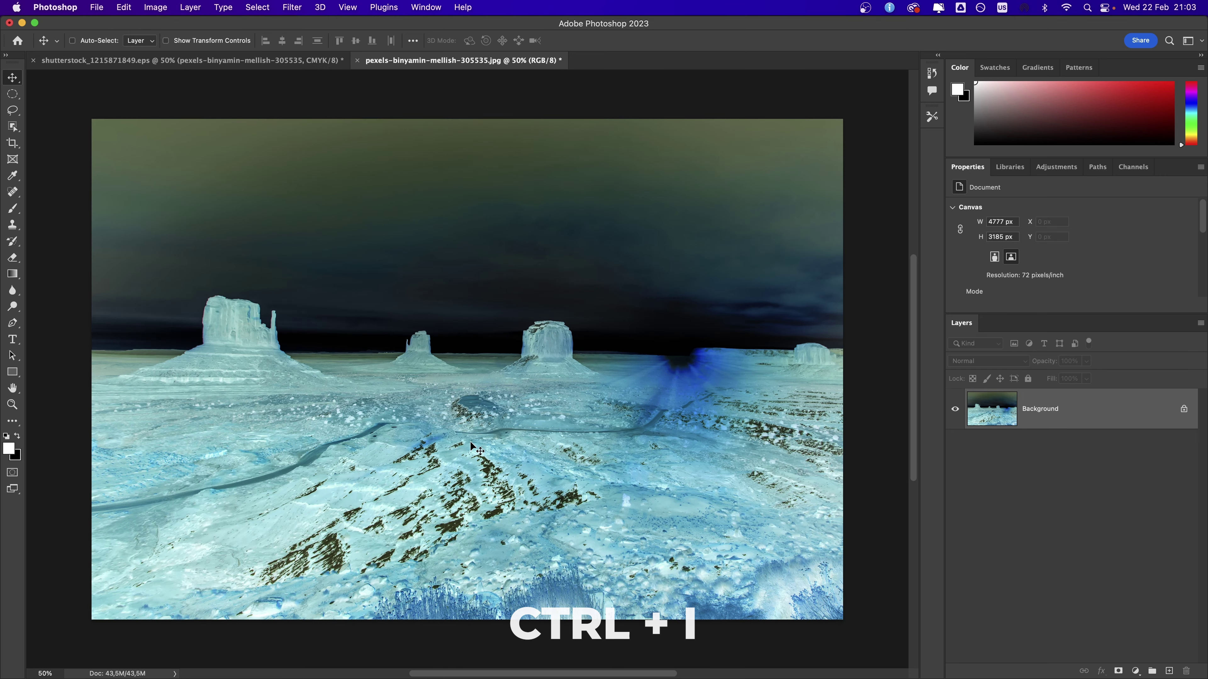
key(ctrl+i)
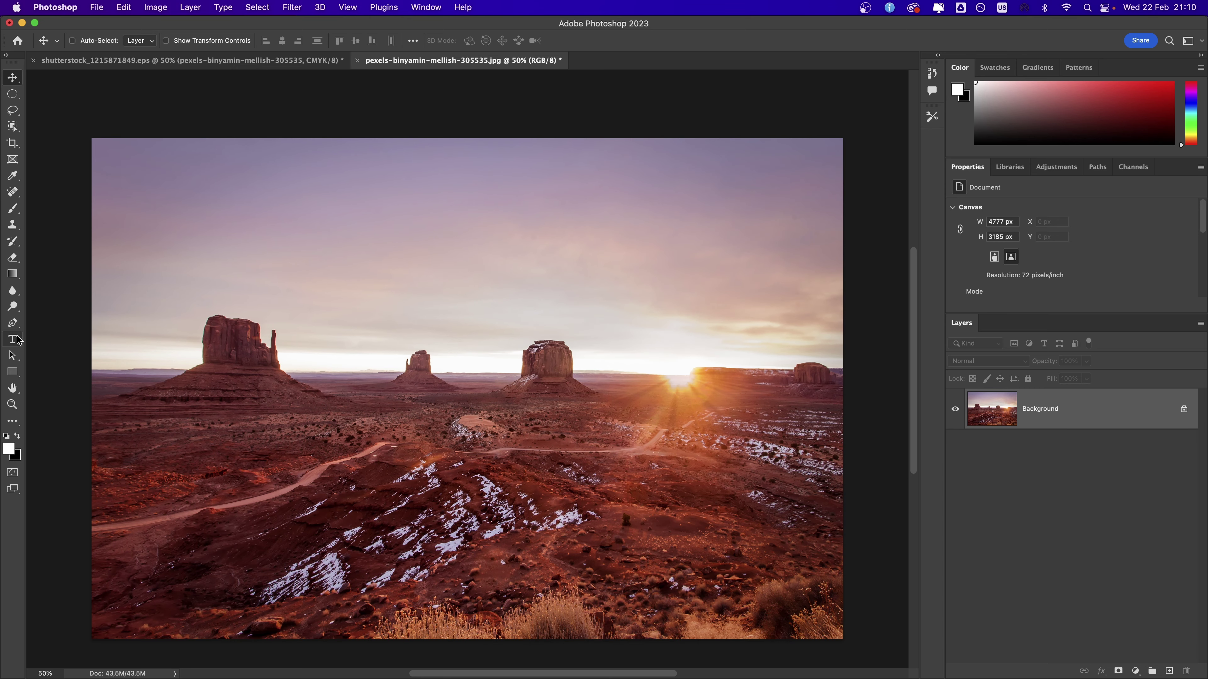
Add a 'TEXT' type layer and move it toward the picture centre
click(260, 232)
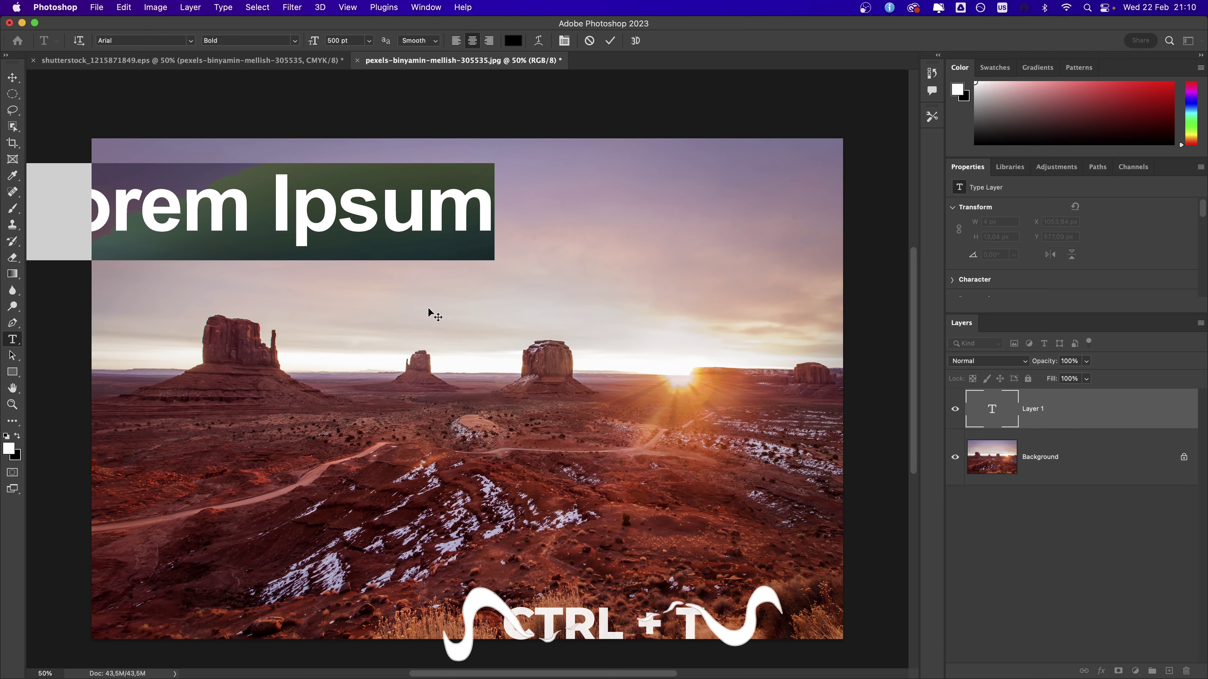
text(TEXT)
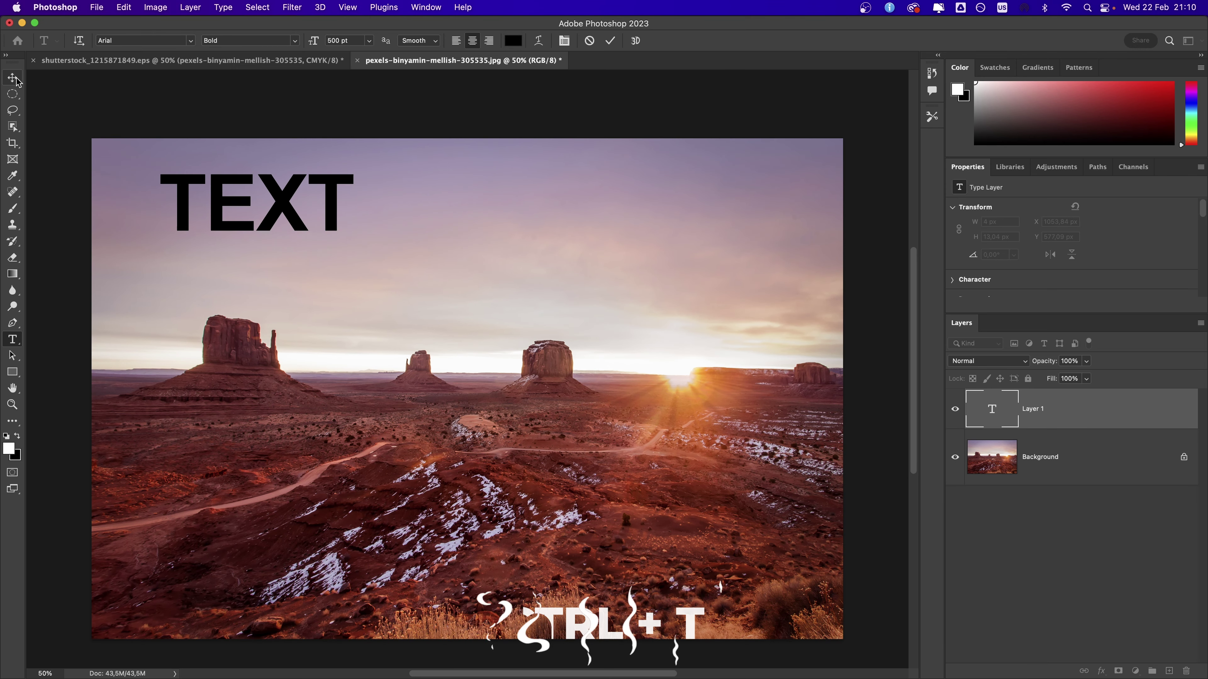
click(12, 77)
drag(264, 229, 474, 284)
double_click(466, 263)
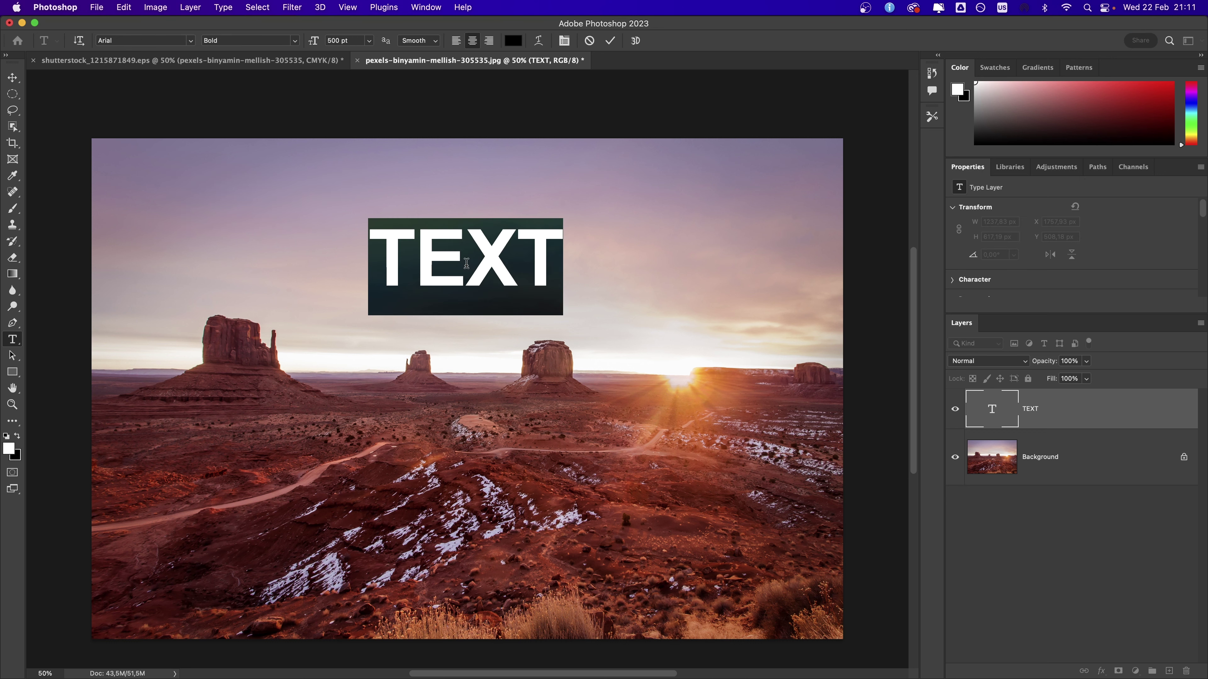
Make the TEXT heading Bold Italic, try another alignment, and colour it red
click(194, 41)
click(295, 41)
click(266, 62)
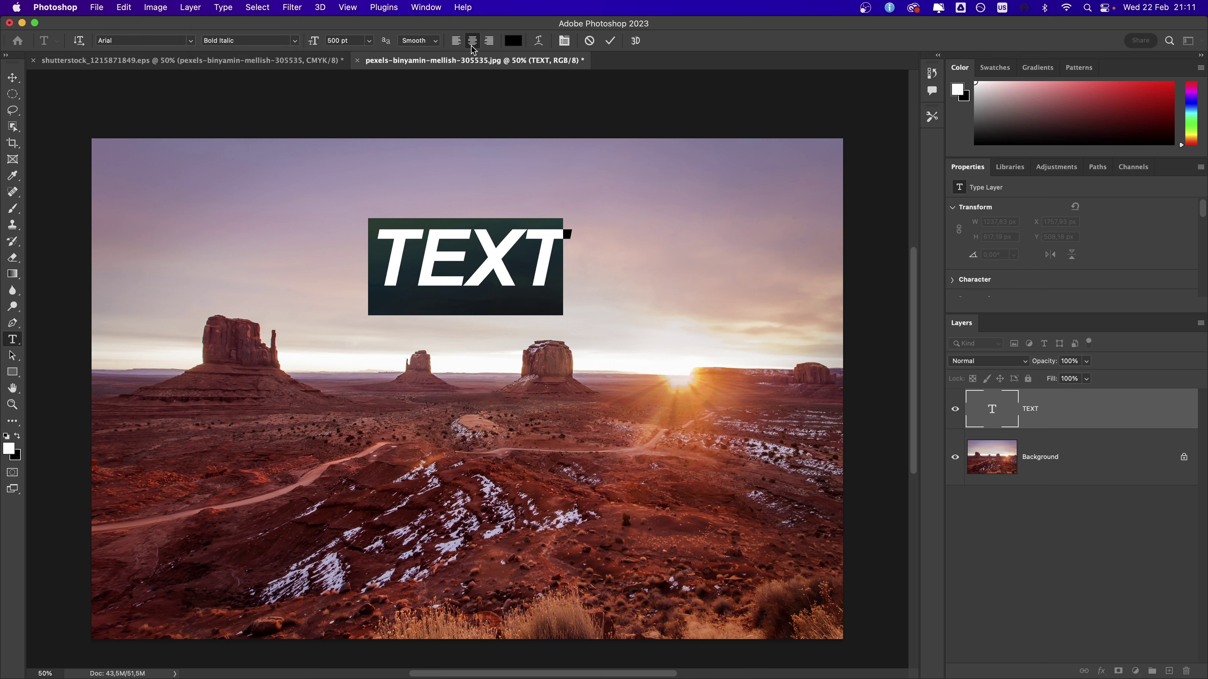
click(455, 40)
click(513, 40)
click(586, 273)
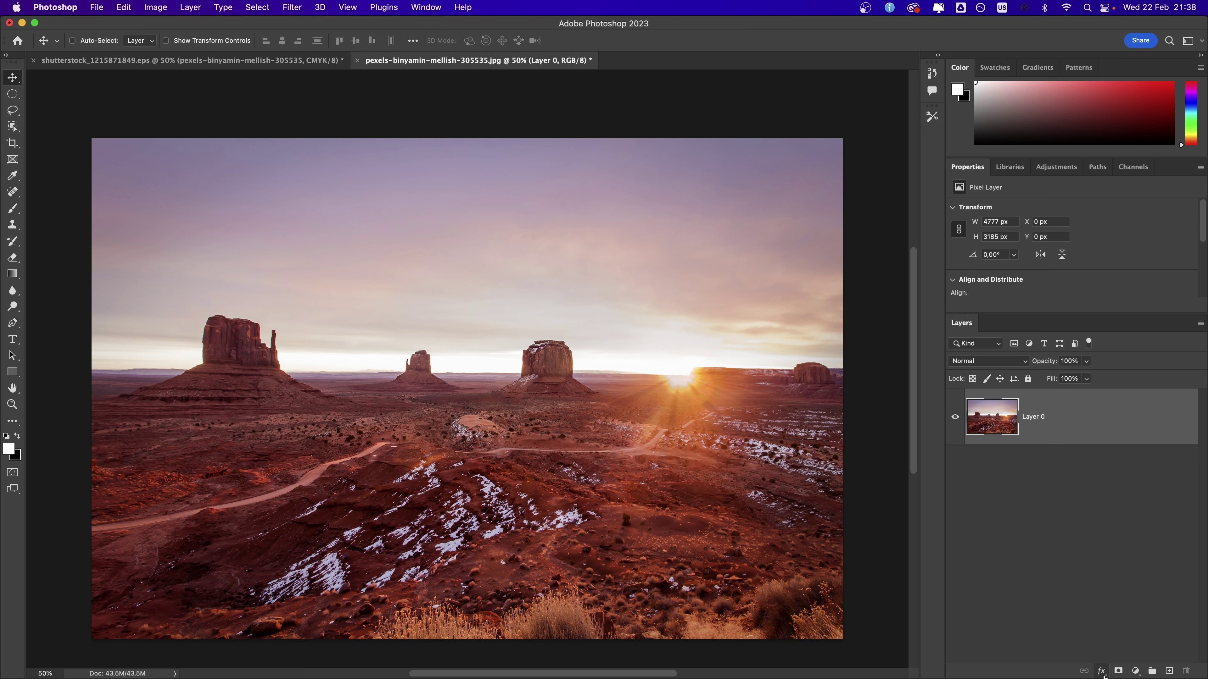
Inspect the first circle's Bevel & Emboss settings, then cancel without changes
click(1101, 671)
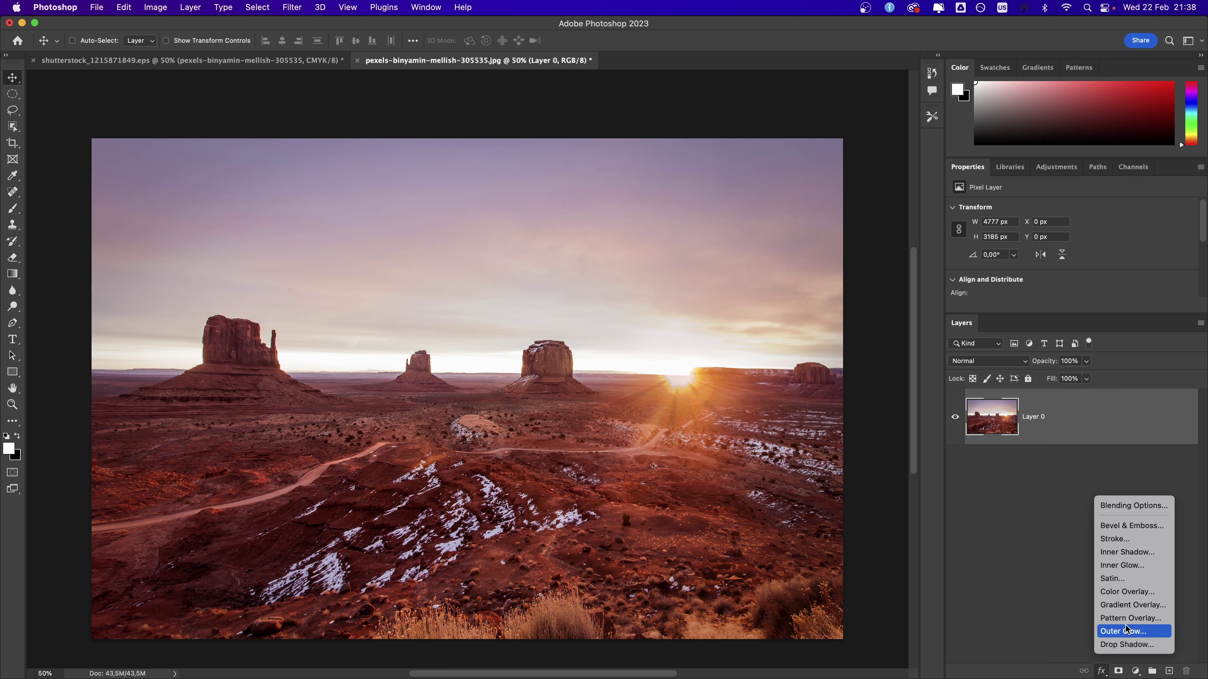
click(1121, 533)
drag(556, 185, 804, 180)
key(Escape)
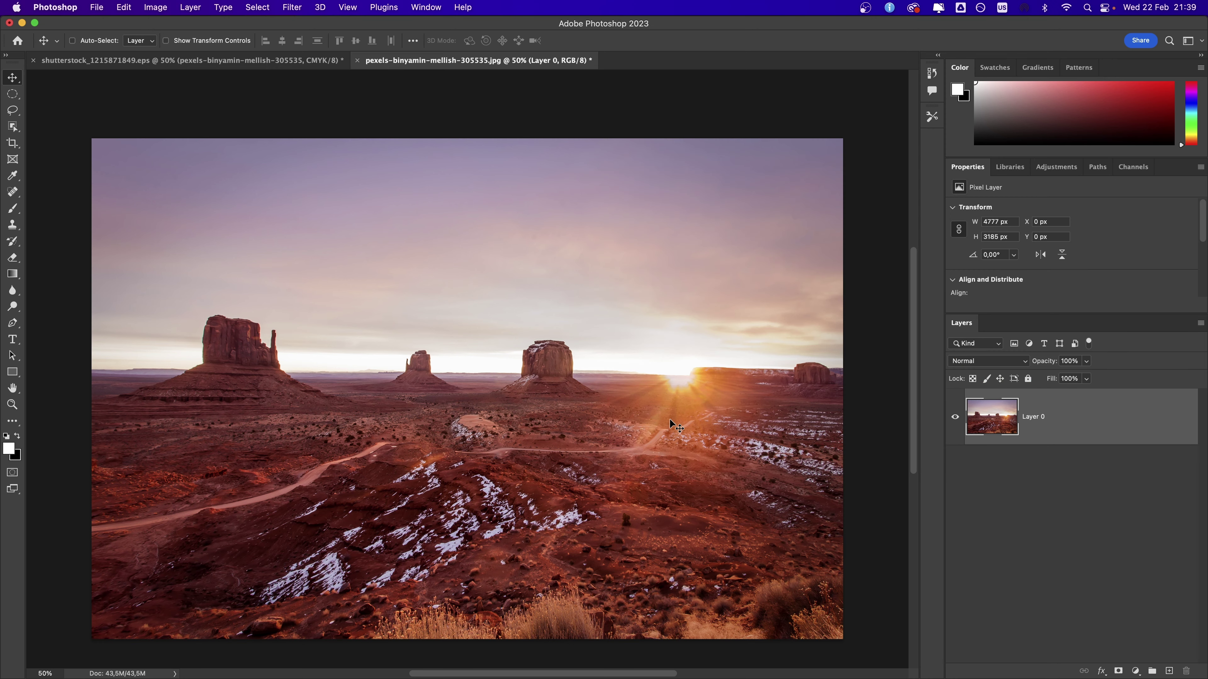
Paste the Bevel & Emboss style onto Layer 1 copy, trying Clear Layer Style then undoing it
right_click(1033, 427)
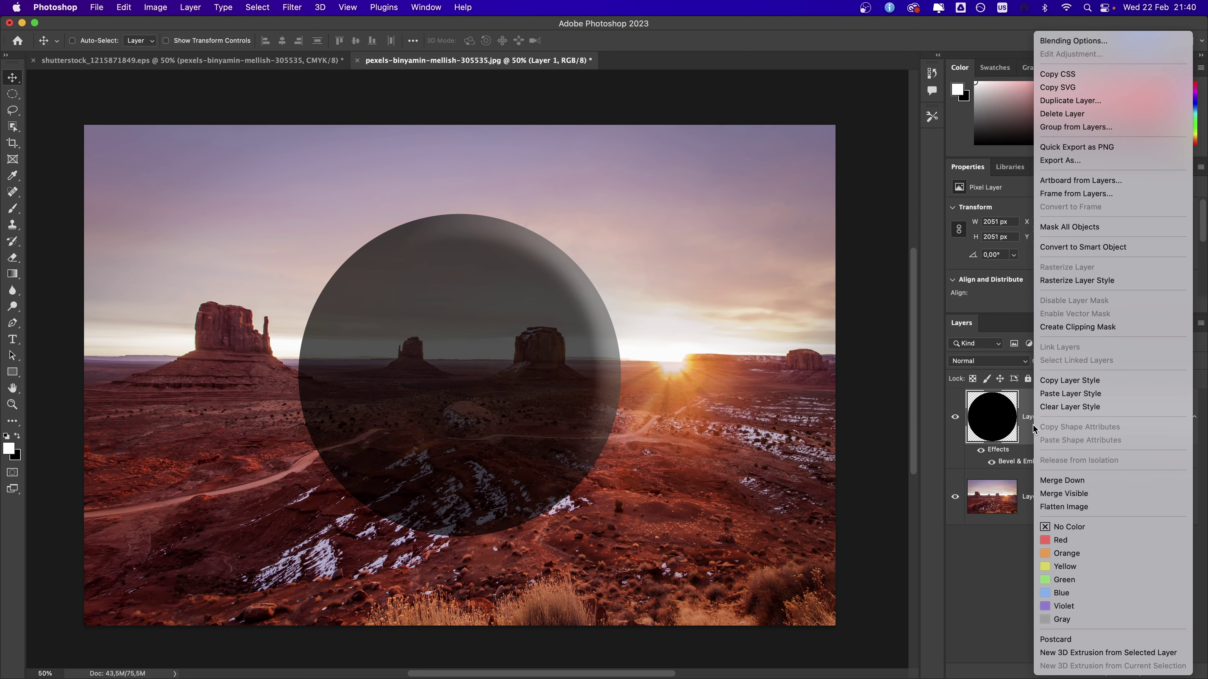
click(1064, 394)
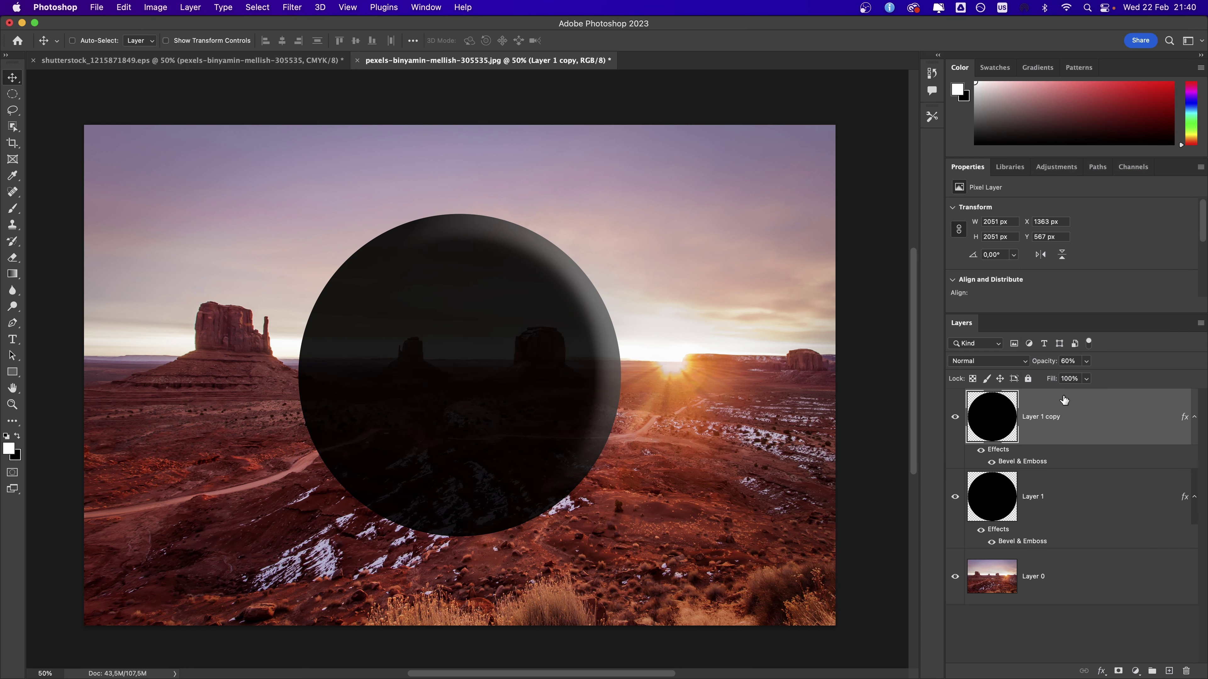
right_click(1041, 432)
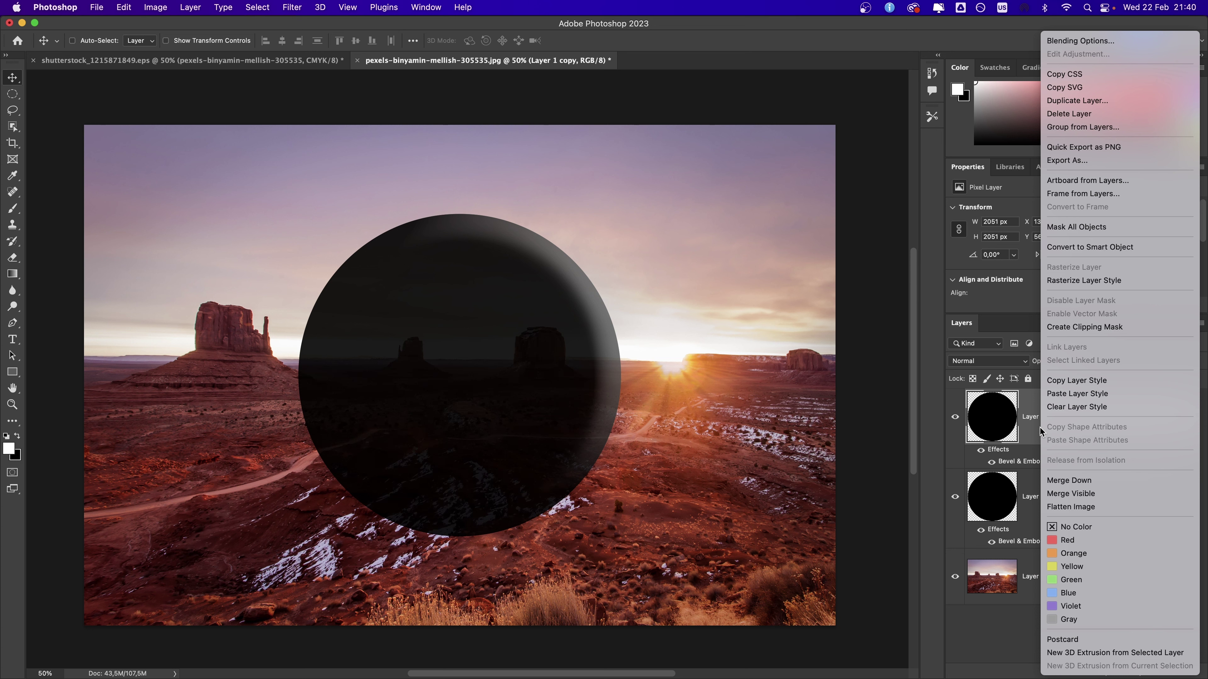
click(1075, 407)
key(ctrl+z)
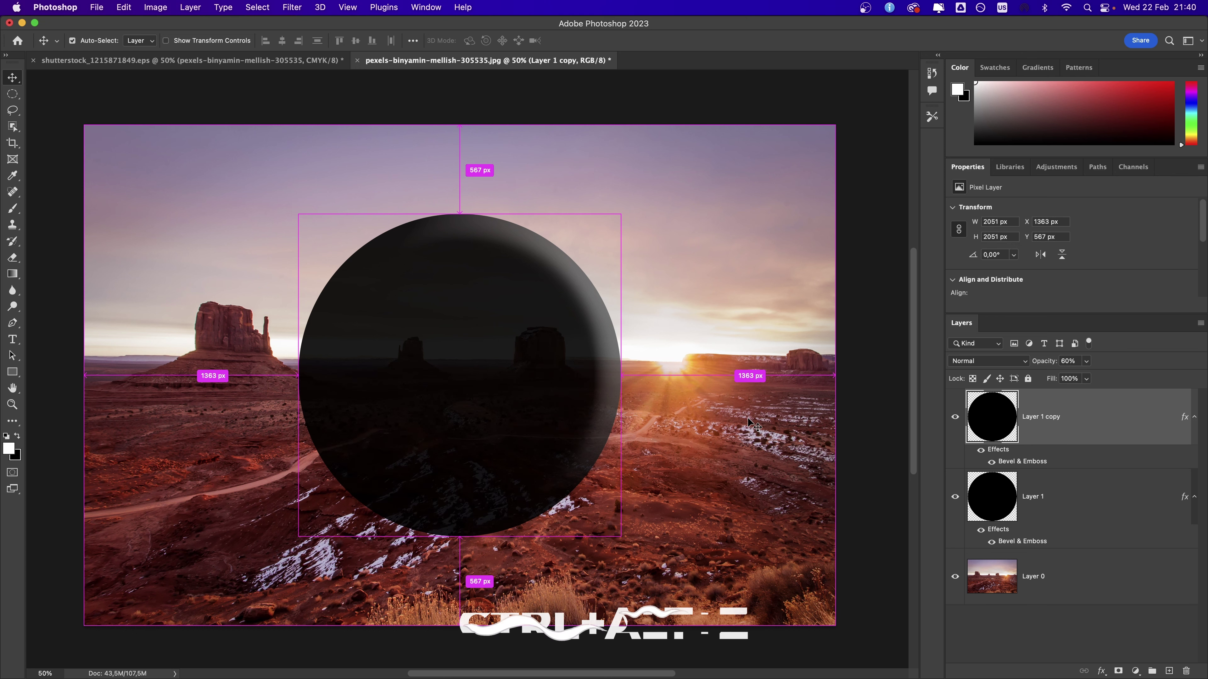
key(ctrl+alt+z)
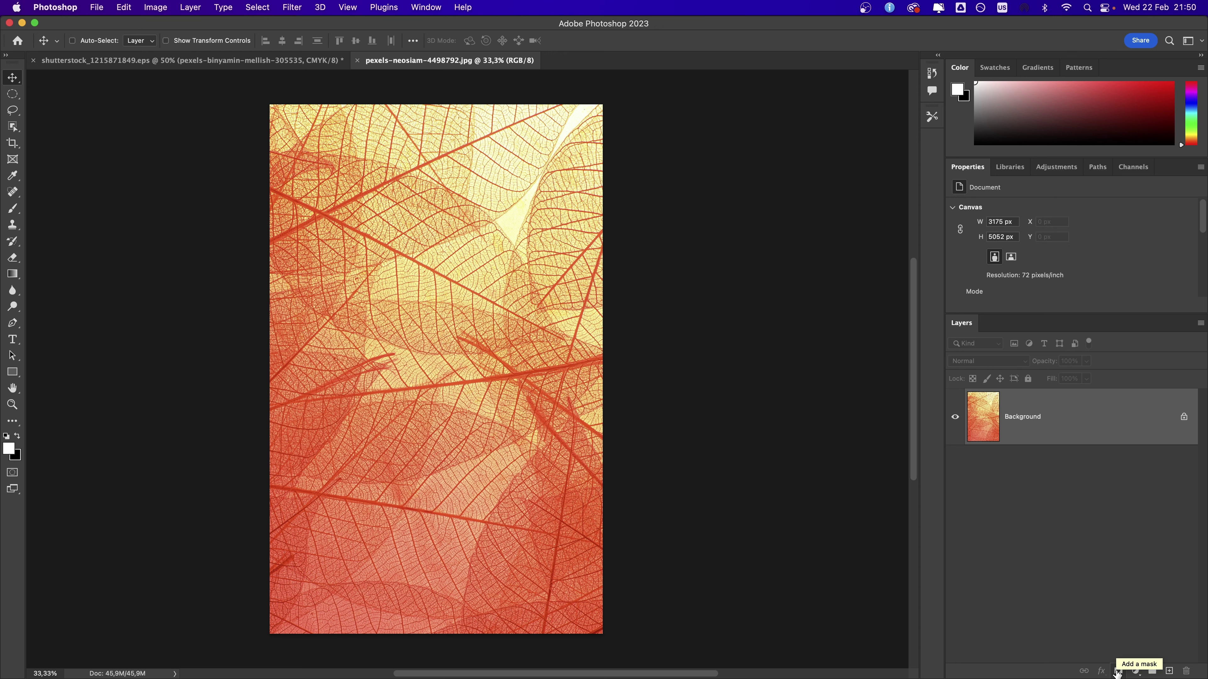
Add a layer mask to the leaf layer and paint black to hide a large blob
click(1118, 671)
key(b)
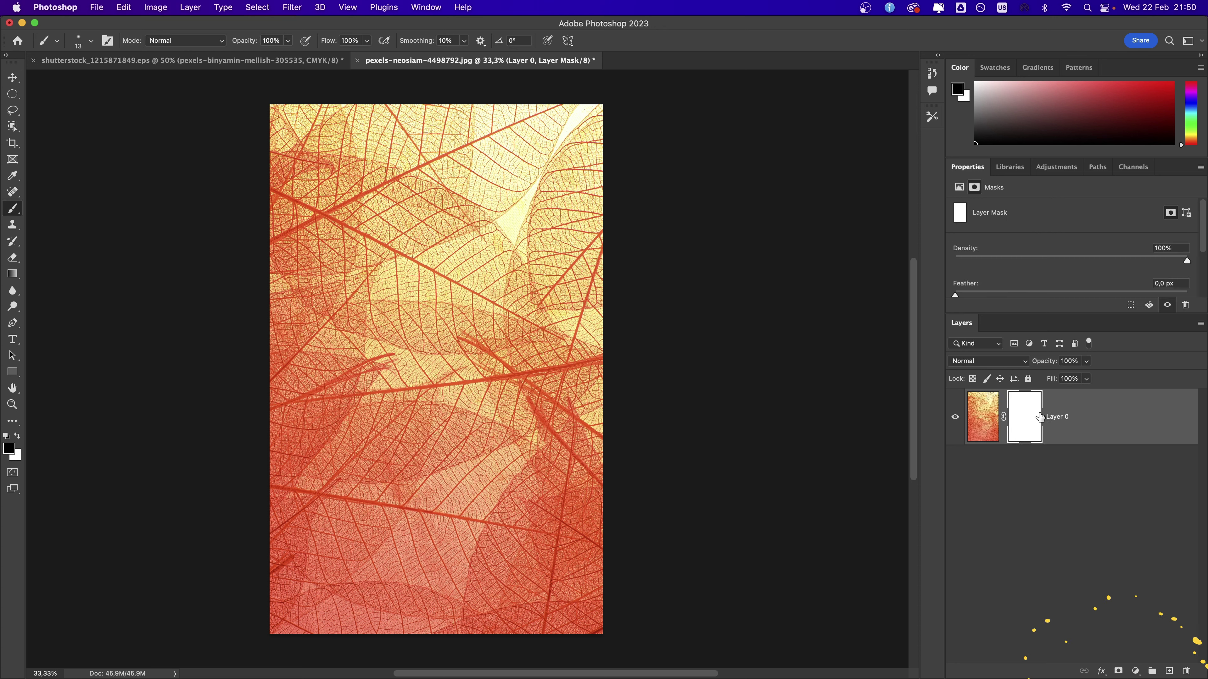
key(bracketright)
key(bracketright)
key(bracketright)
drag(329, 183, 479, 302)
key(ctrl+z)
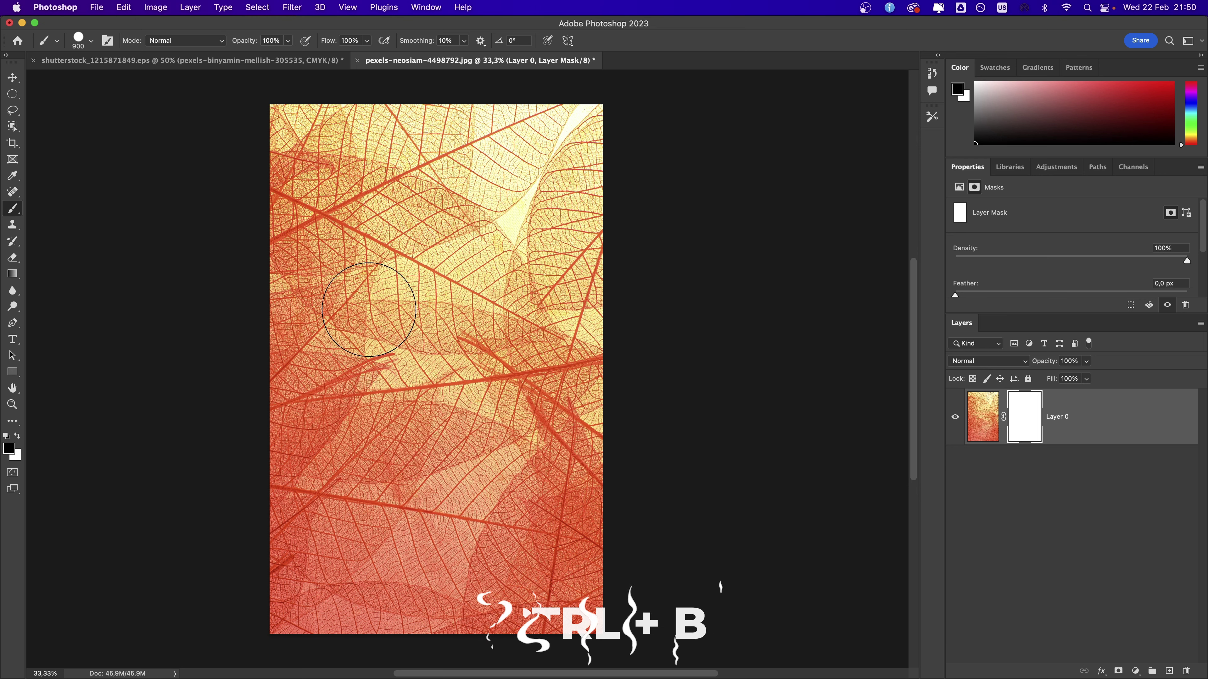
drag(371, 305, 462, 549)
Paint white on the mask to restore the hidden area, resizing the brush and swapping colours
key(x)
mouse_move(348, 391)
mouse_down()
mouse_move(350, 377)
mouse_move(409, 419)
mouse_move(432, 507)
mouse_move(555, 551)
mouse_move(418, 553)
mouse_move(661, 278)
mouse_up()
key(bracketleft)
key(bracketleft)
key(bracketleft)
key(bracketleft)
key(bracketleft)
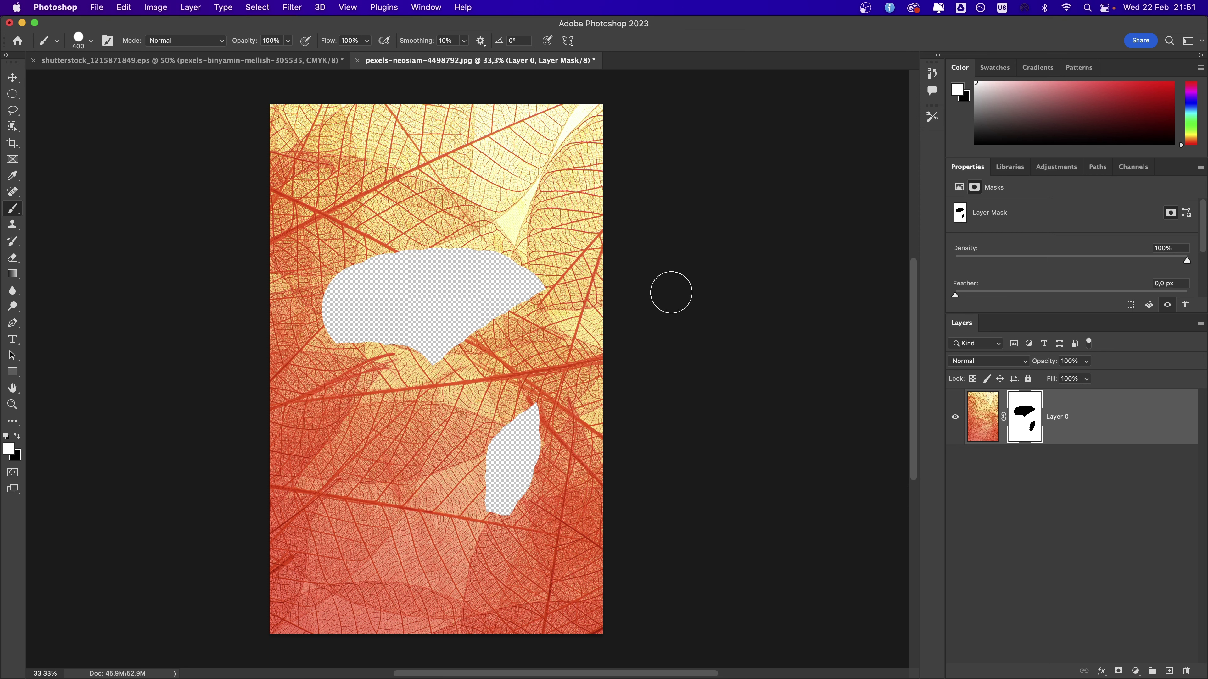
key(bracketright)
key(bracketright)
key(bracketright)
key(bracketright)
key(bracketright)
key(bracketright)
key(bracketright)
key(bracketright)
key(bracketright)
key(bracketright)
key(bracketright)
key(bracketright)
key(x)
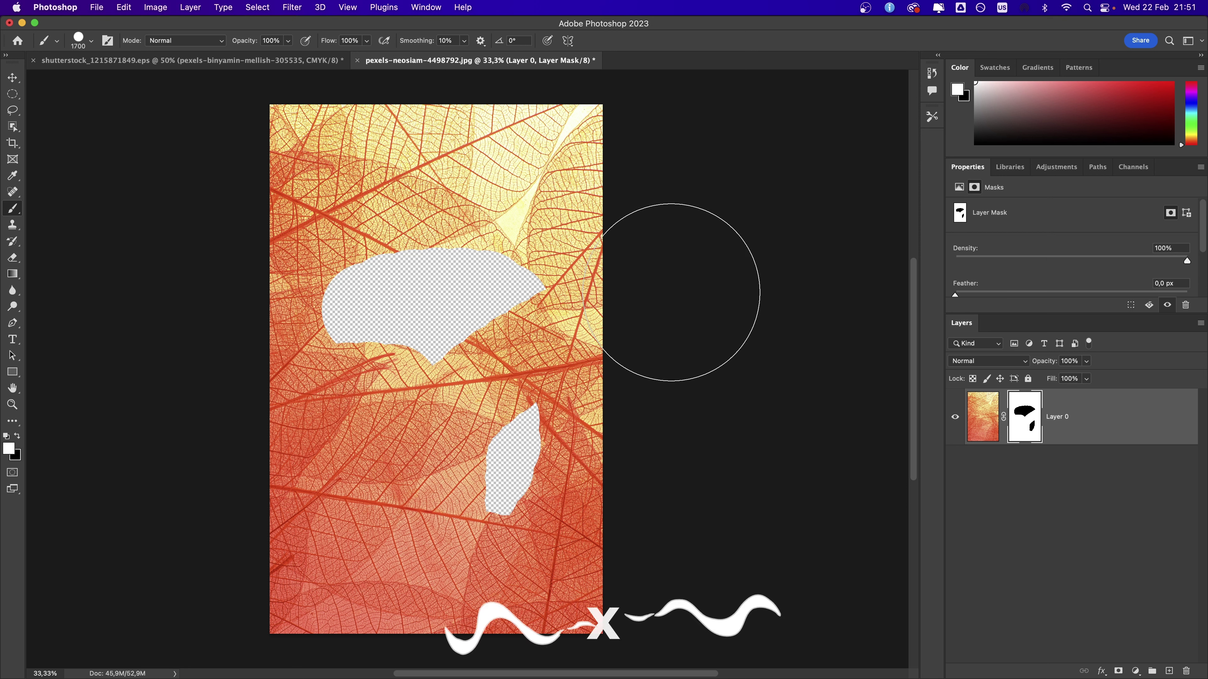
key(x)
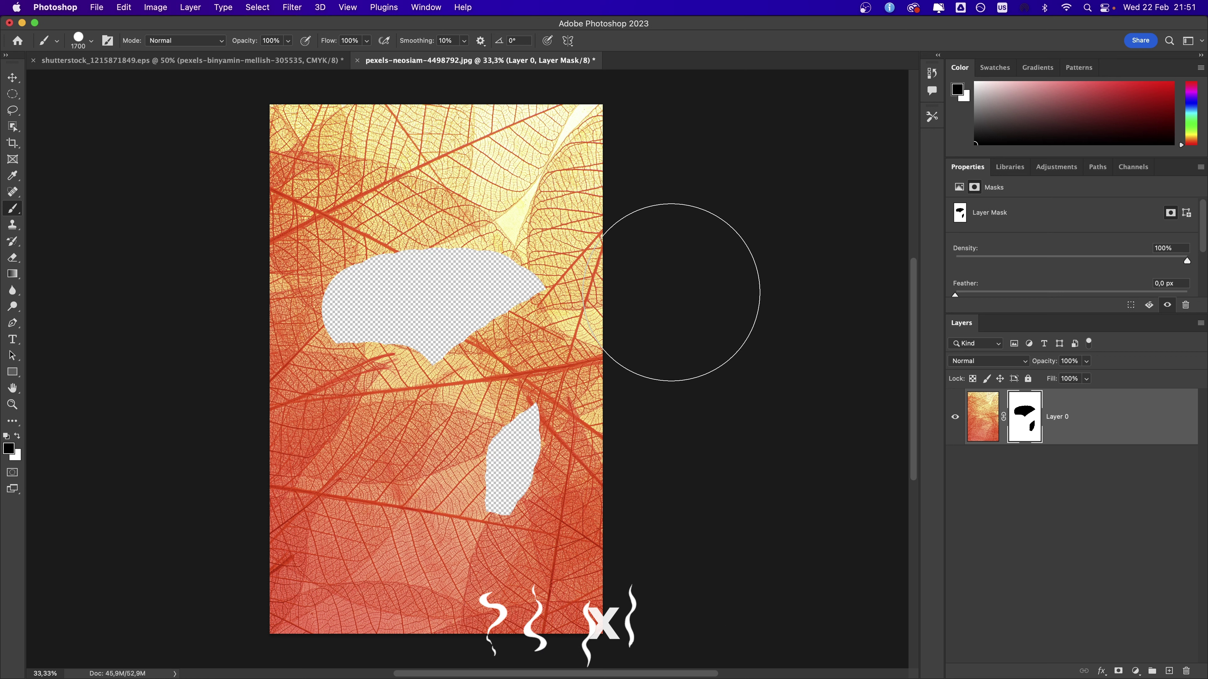
key(x)
key(x)
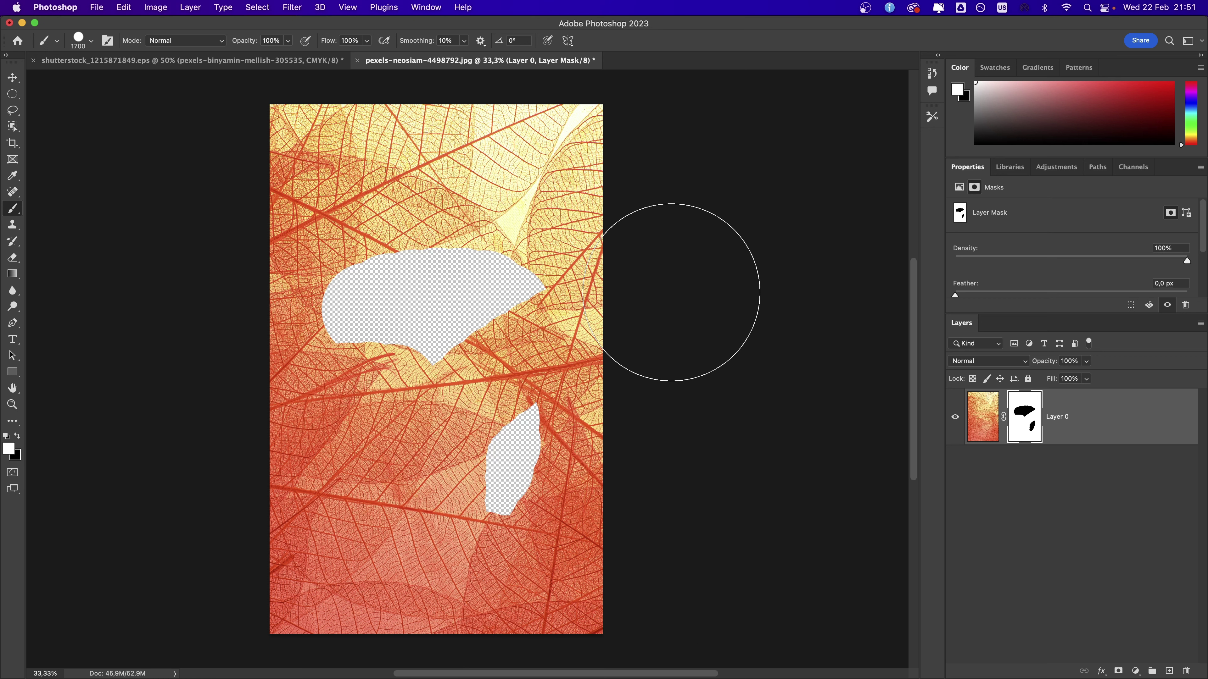
Set the foreground colour to bright cyan 00ccff and paint it across the leaf image
click(9, 448)
drag(571, 364, 618, 238)
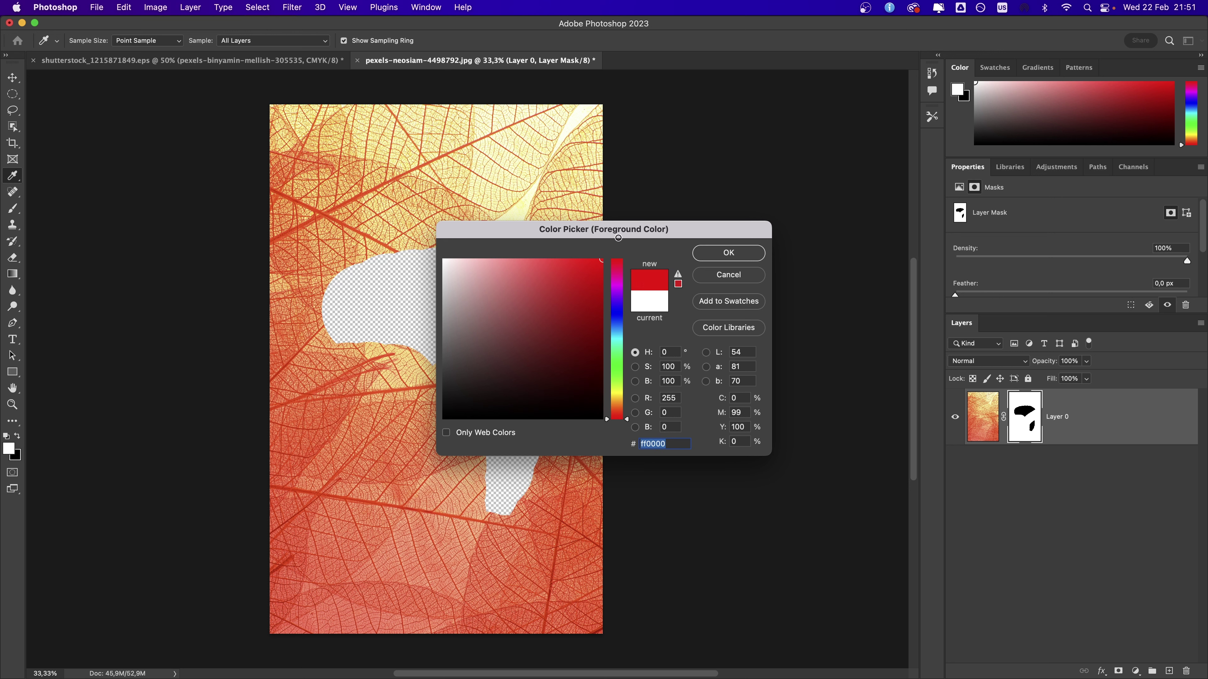
drag(567, 280, 559, 335)
click(616, 333)
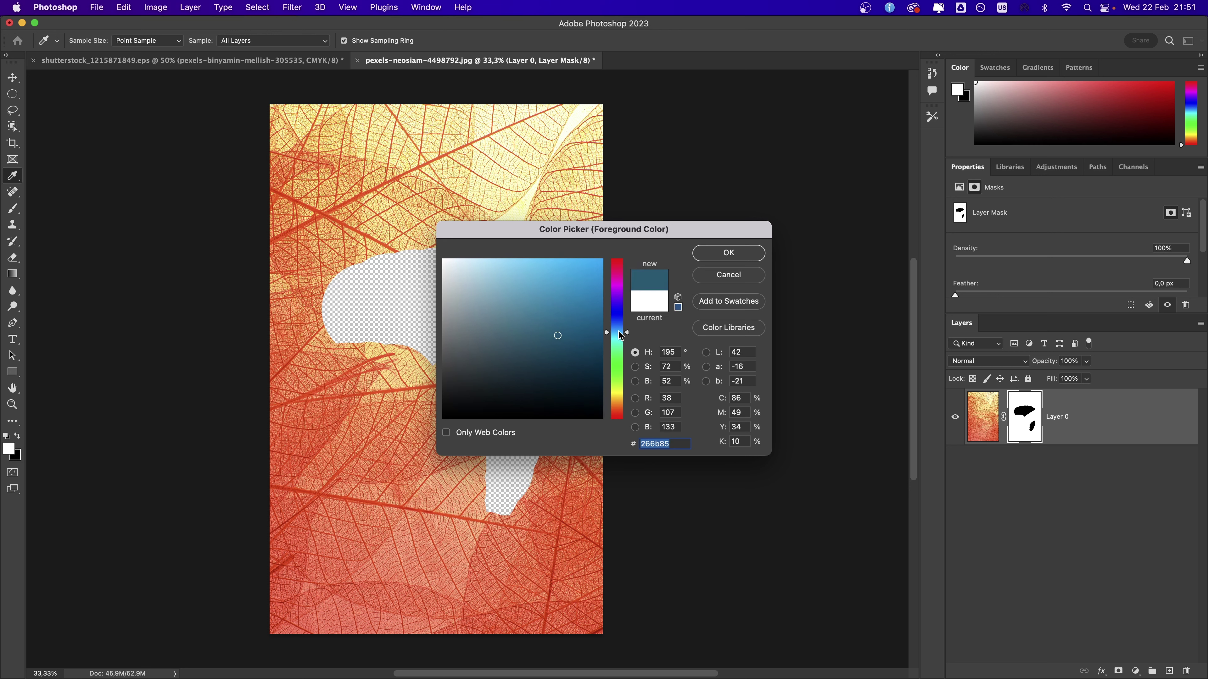
click(549, 286)
drag(549, 286, 614, 258)
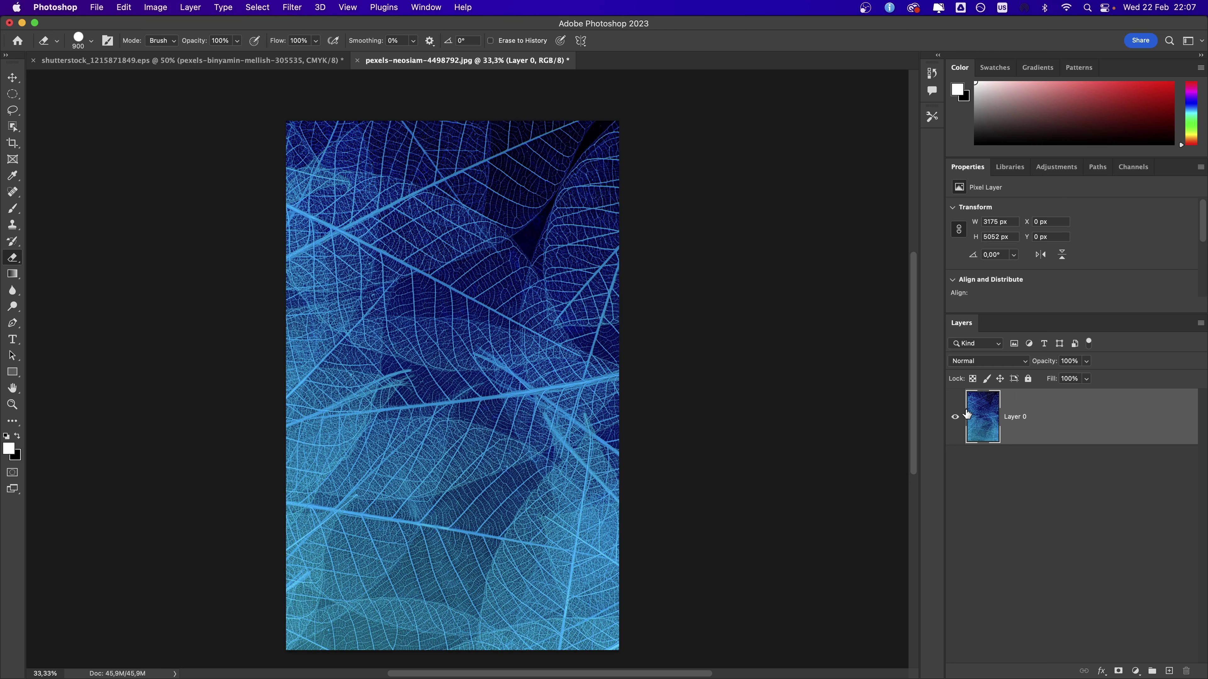
drag(439, 330, 540, 489)
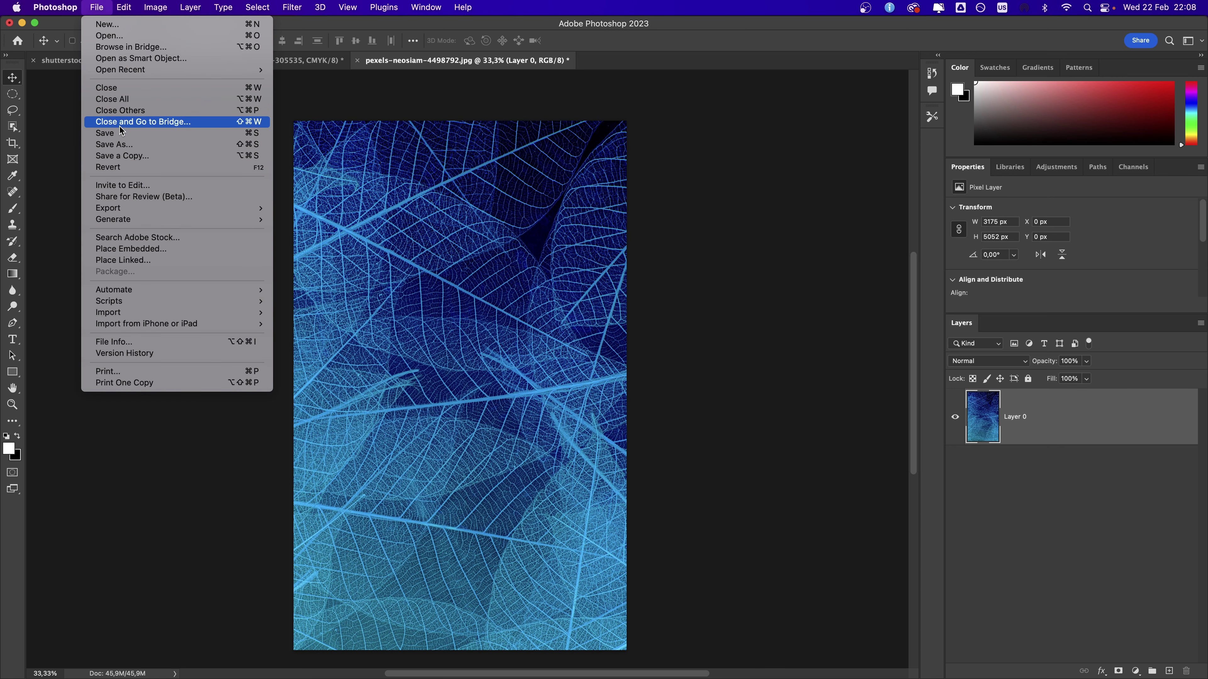
Save a copy named 'my work' in TIFF format, keeping layers, and confirm the TIFF options
click(121, 133)
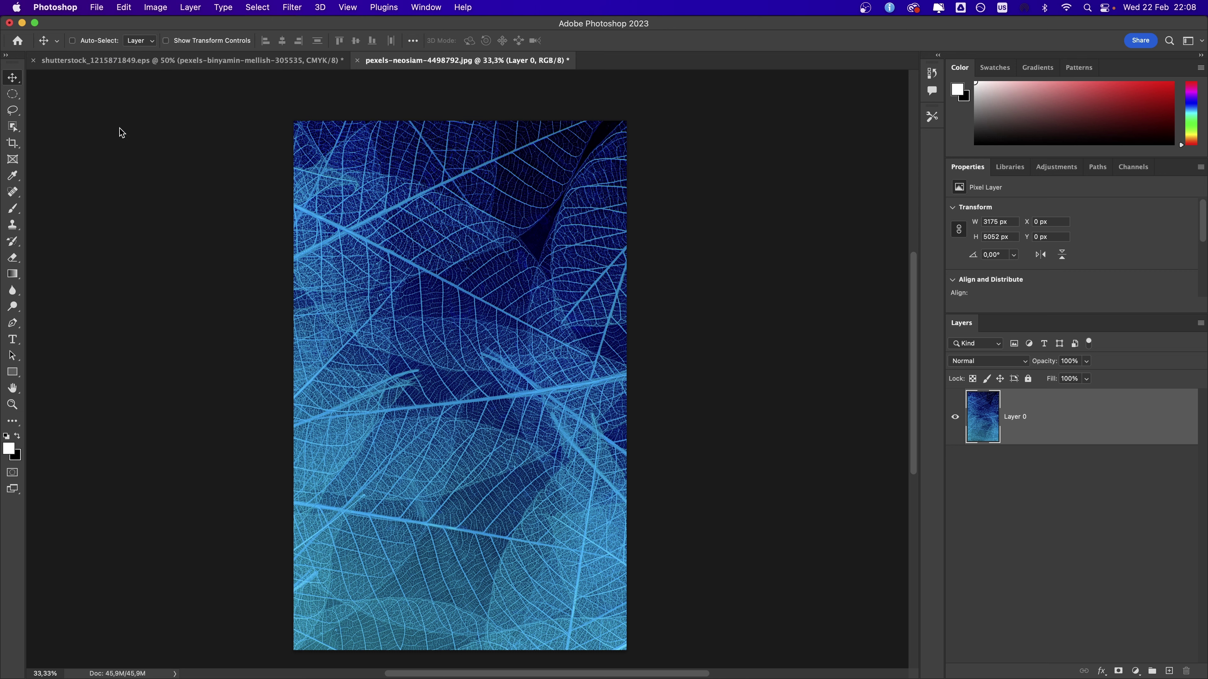
text(my work)
click(660, 492)
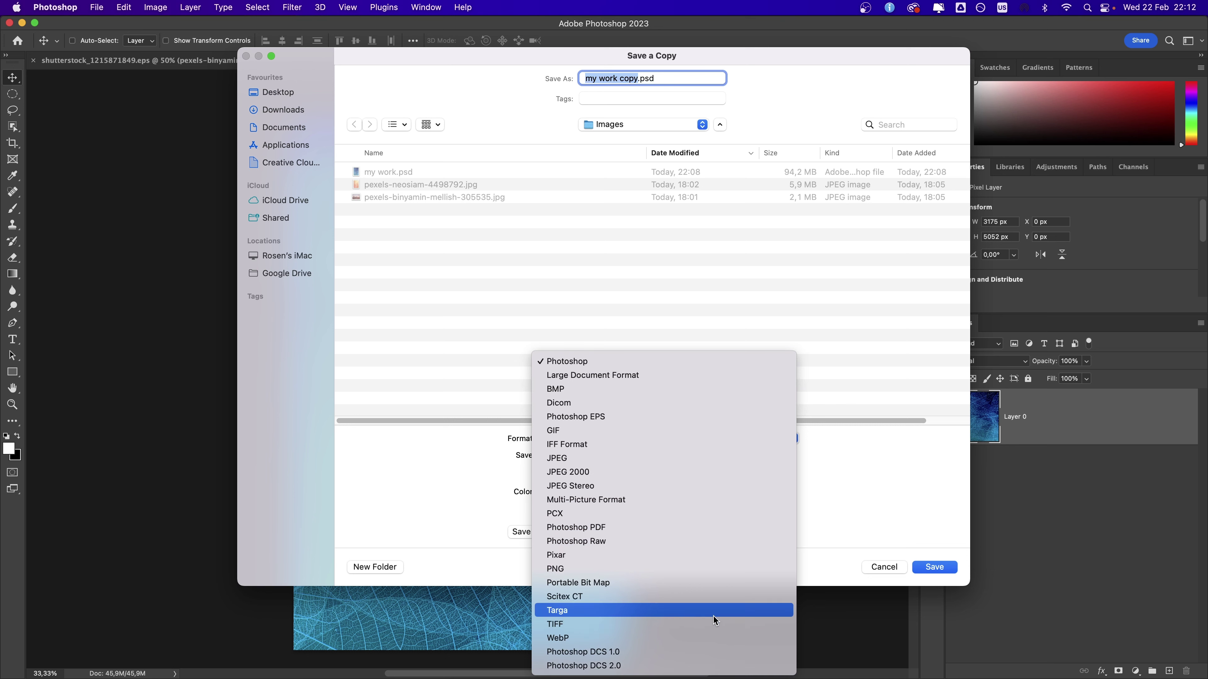
click(710, 625)
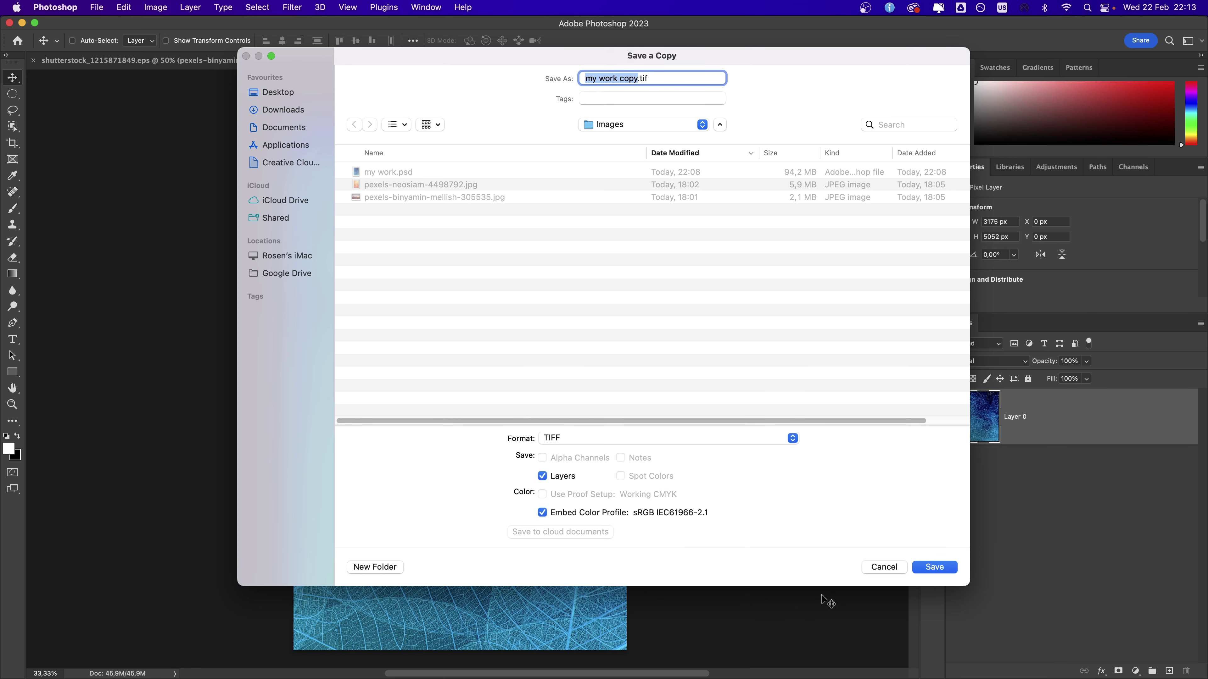
click(935, 571)
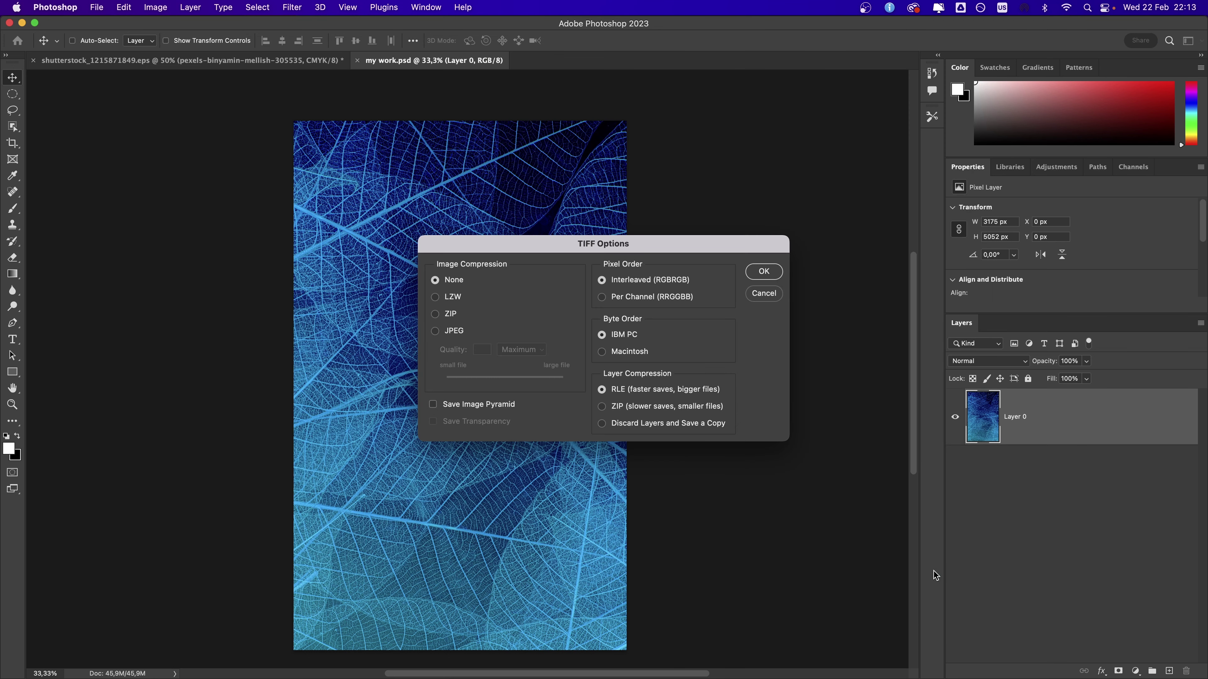
click(772, 274)
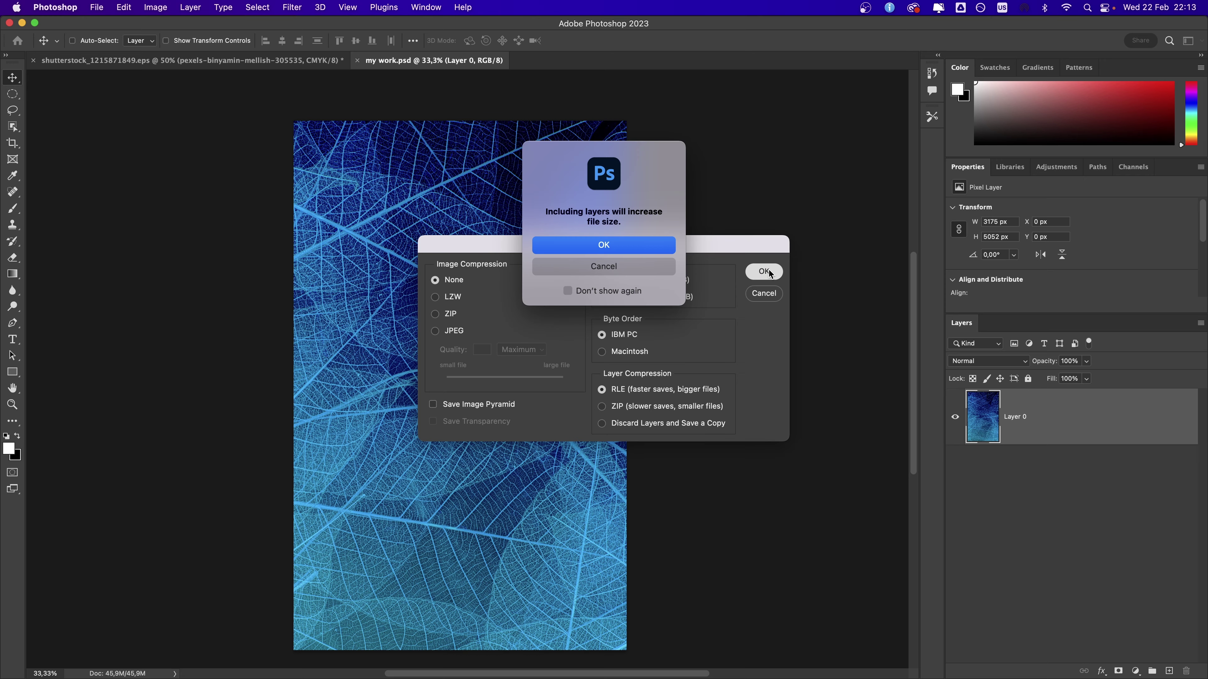